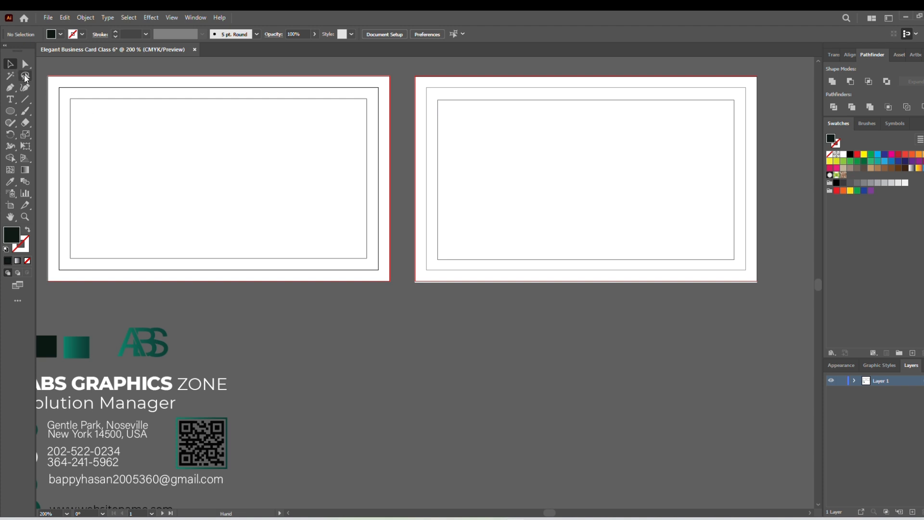
Draw a dark rectangle about 2.15 × 2.25 in over the first card, starting at its upper-left bleed corner.
left_click_drag(87, 126, 153, 164)
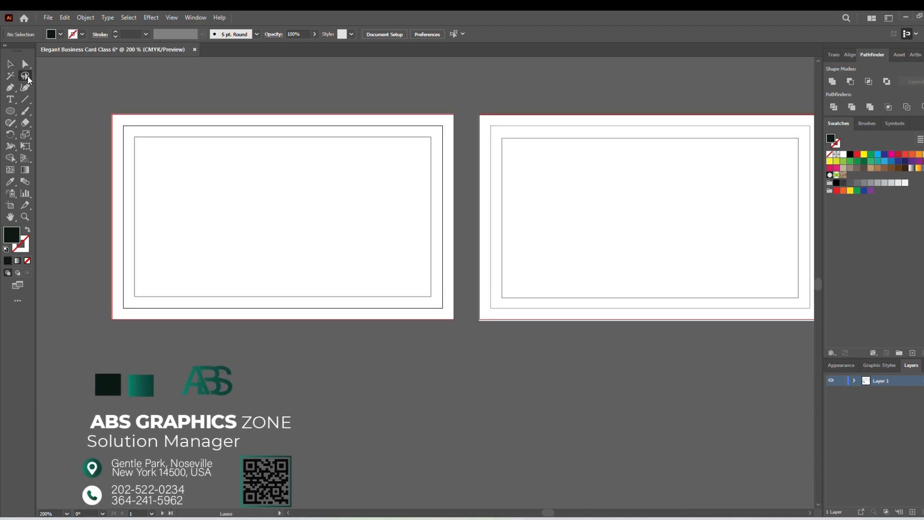
left_click_drag(10, 110, 53, 111)
mouse_move(112, 114)
left_mouse_down()
mouse_move(245, 310)
mouse_move(264, 322)
mouse_move(308, 320)
left_mouse_up()
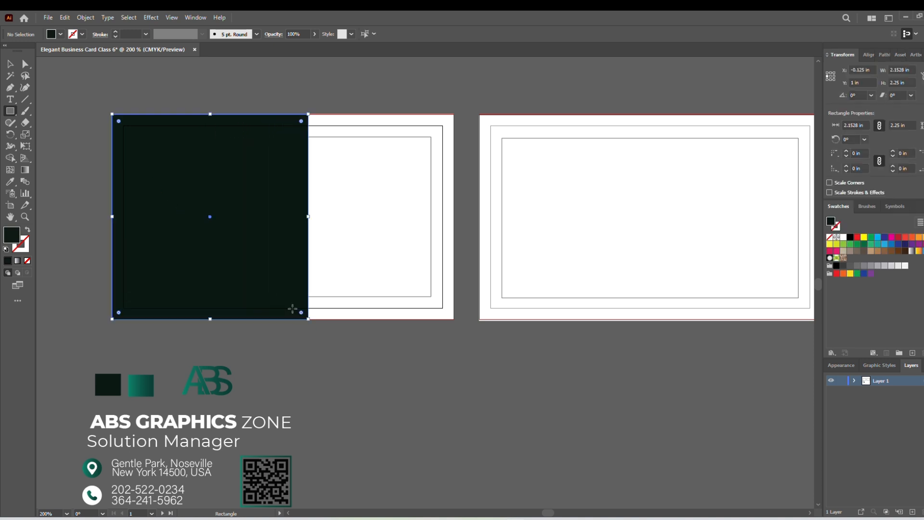
Draw a circle about 2.67 in across, overlapping the dark rectangle's inner edge on the first card.
left_click(10, 64)
left_click_drag(10, 112, 82, 137)
left_click(80, 136)
left_click_drag(368, 226, 463, 348)
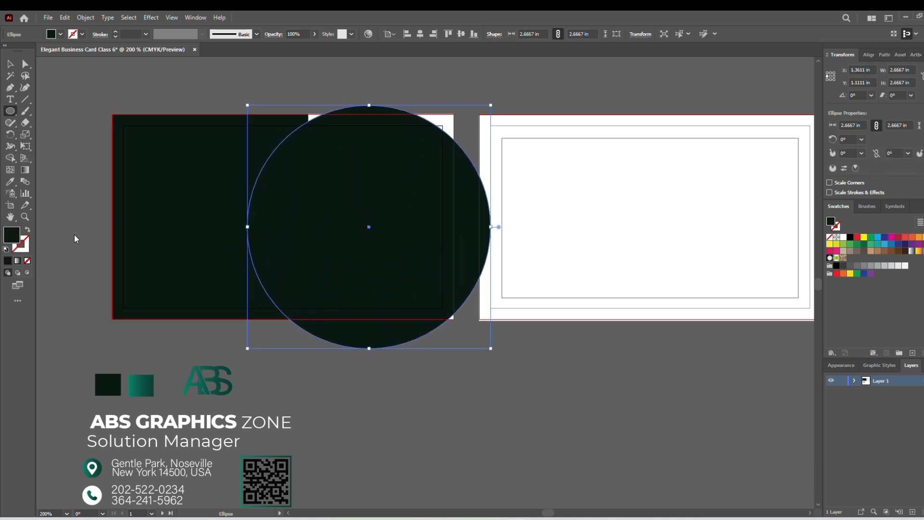
Fill the circle with purple 620CC4 and lower its opacity to 63%.
double_click(14, 236)
left_click(567, 231)
left_click(656, 232)
left_click(631, 227)
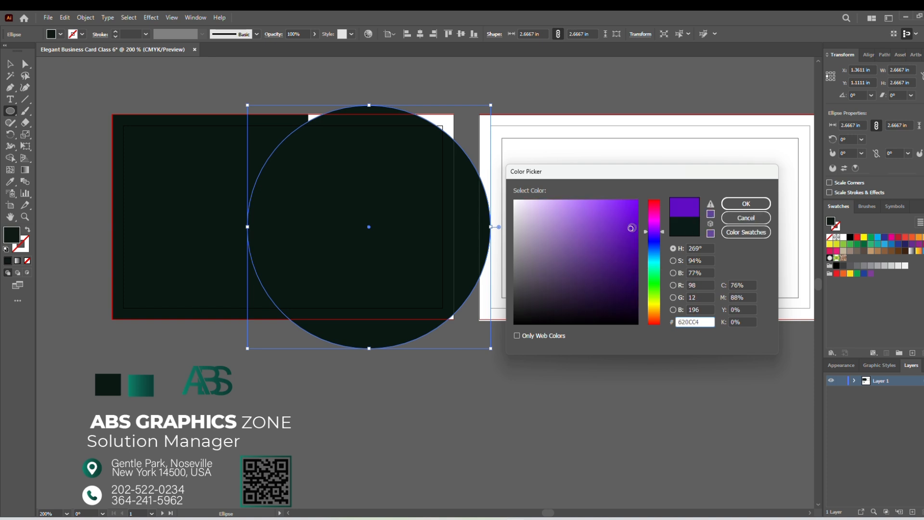
left_click(745, 203)
left_click(315, 35)
left_click_drag(315, 46, 298, 46)
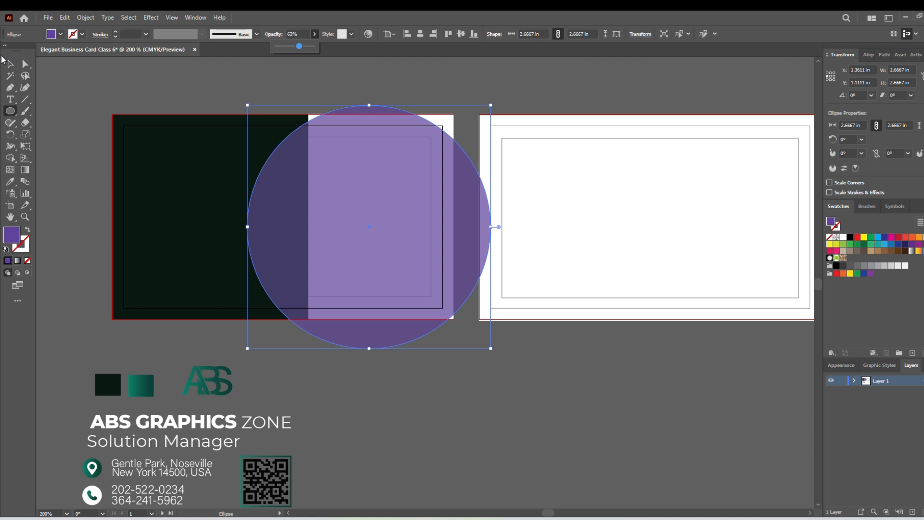
Move the circle to about X 1.40 in, Y 1 in, level with the dark rectangle's vertical center.
left_click(12, 66)
left_click(43, 74)
left_click(494, 285)
key("v")
left_click(229, 114)
left_click_drag(360, 224, 365, 215)
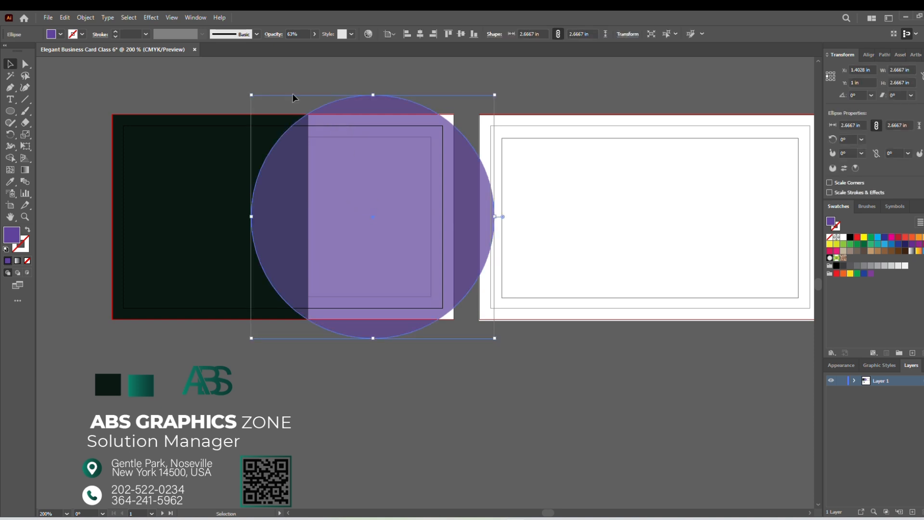
Subtract the purple circle from the dark rectangle with Minus Front to give it a concave edge.
left_click(225, 169, "shift")
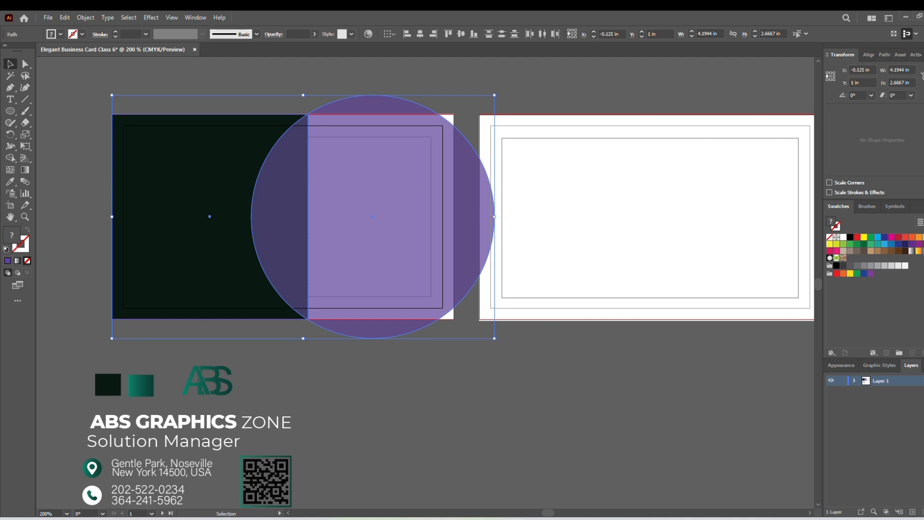
left_click(884, 54)
left_click(855, 84)
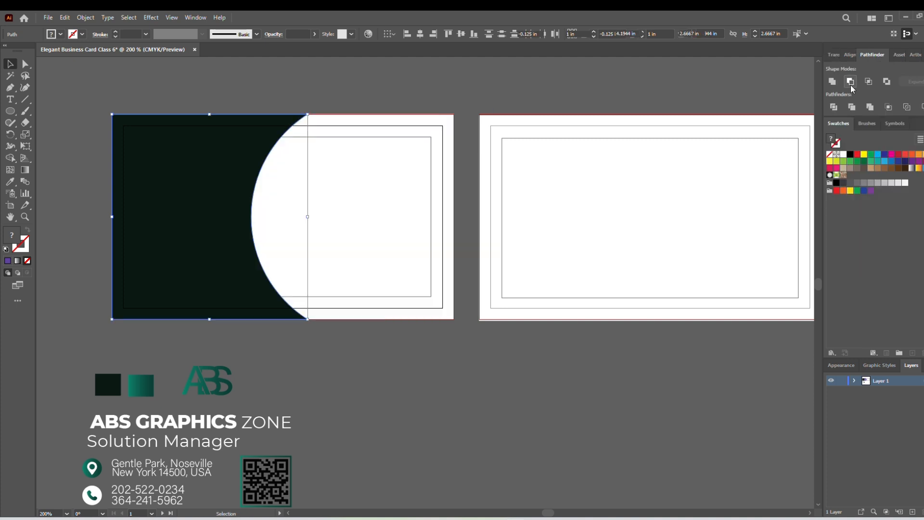
left_click(212, 94)
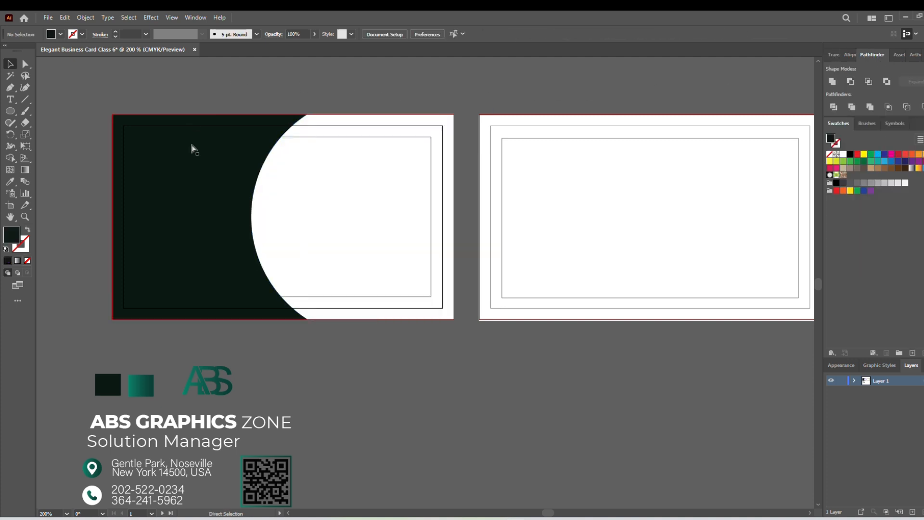
Duplicate the concave dark shape and offset the copy slightly to the right, to about X 0 in.
key("ctrl+minus")
left_click_drag(286, 269, 257, 225)
left_click(257, 226)
left_click(141, 140)
left_click(233, 177)
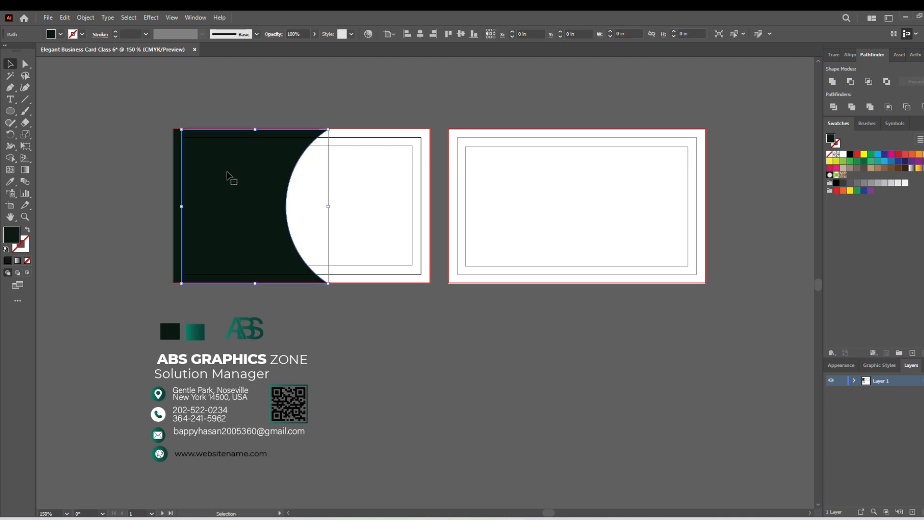
Lower the opacity of the shifted copy to 71%.
left_click(314, 34)
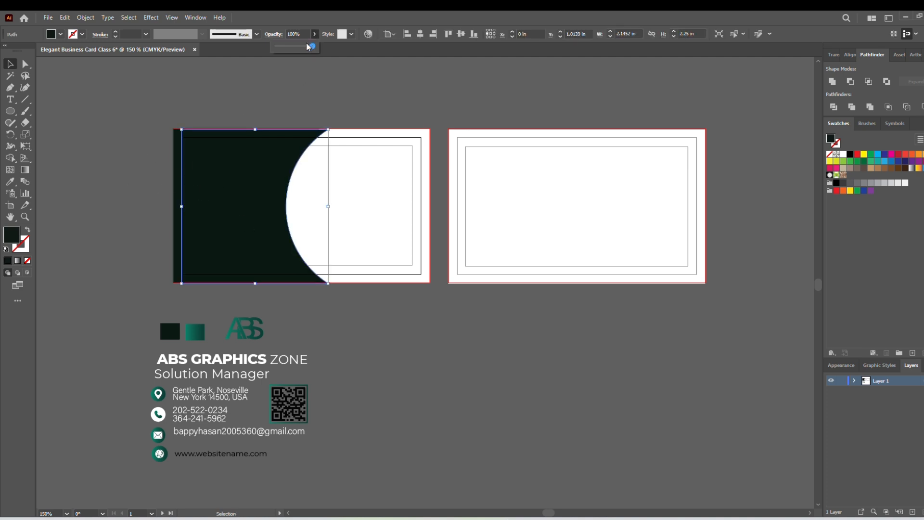
left_click_drag(313, 46, 302, 47)
left_click(251, 177)
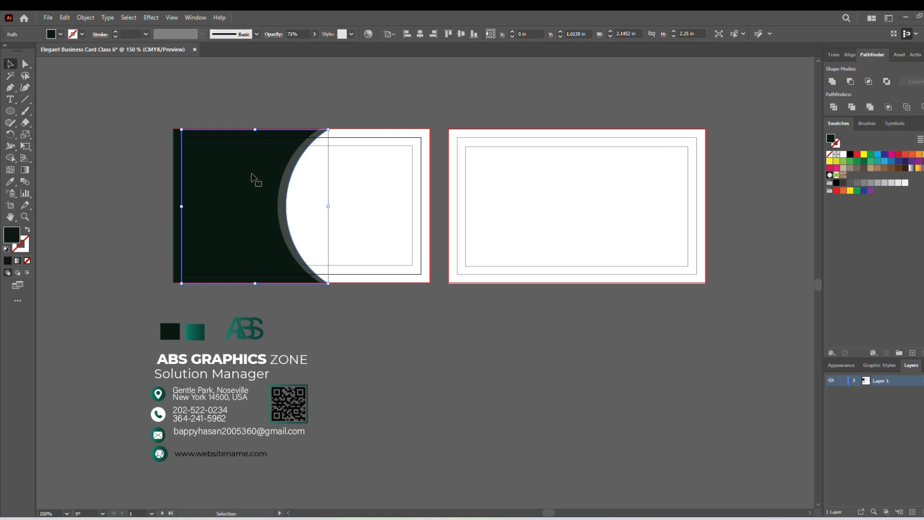
Extend the copy's upper edge to the bleed line and shift it right to about X 0.10 in.
left_click_drag(255, 131, 255, 129)
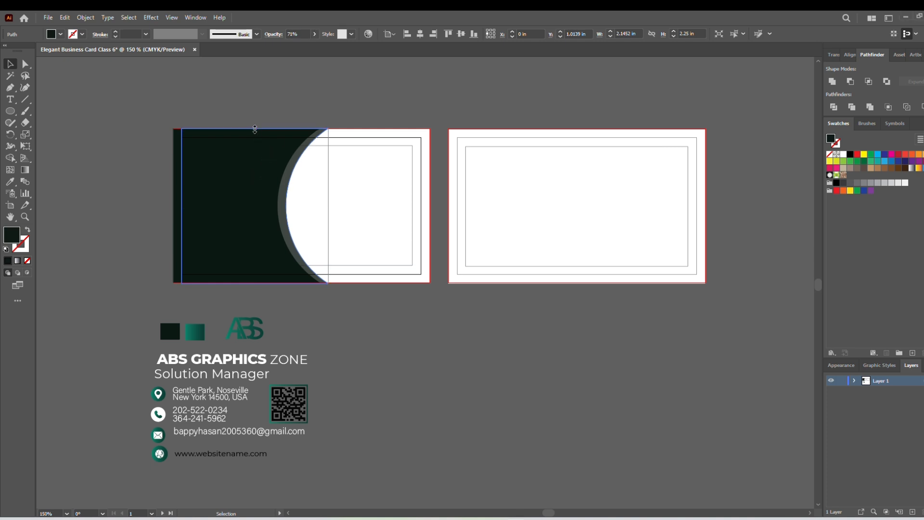
left_click_drag(256, 175, 263, 178)
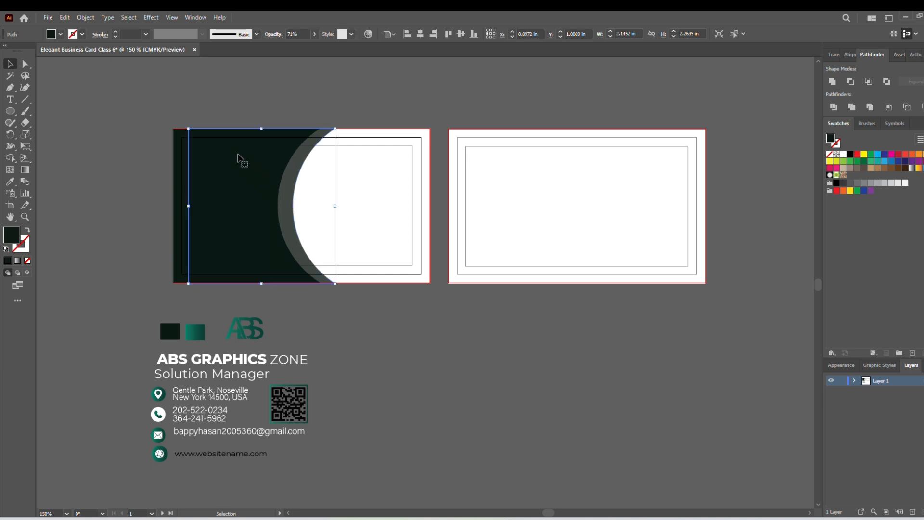
left_click(163, 134)
Restore the shifted copy's opacity to 100%.
left_click(317, 251)
left_click(302, 139)
left_click(314, 33)
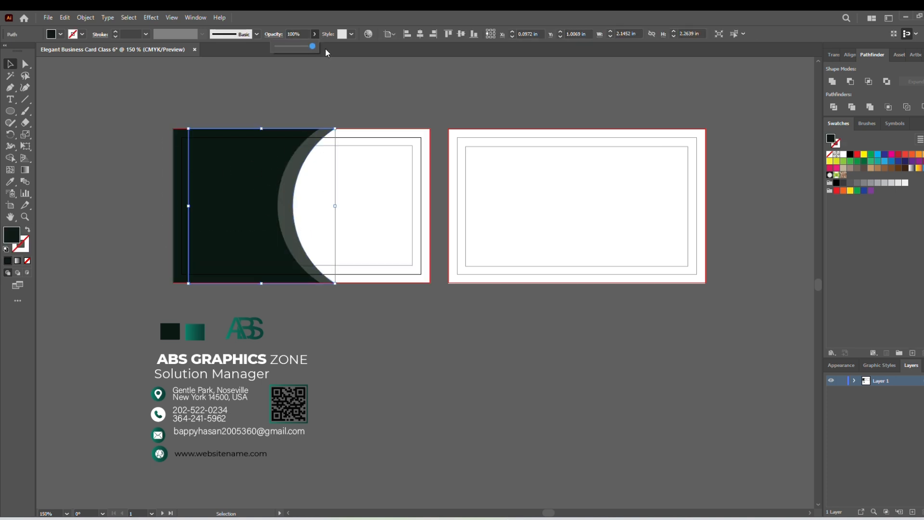
Try to subtract the shifted copy from the original concave shape, and undo it.
left_click(171, 117)
left_click(177, 144)
left_click(153, 99)
left_click_drag(153, 97, 268, 250)
left_click(212, 89)
left_click(188, 146)
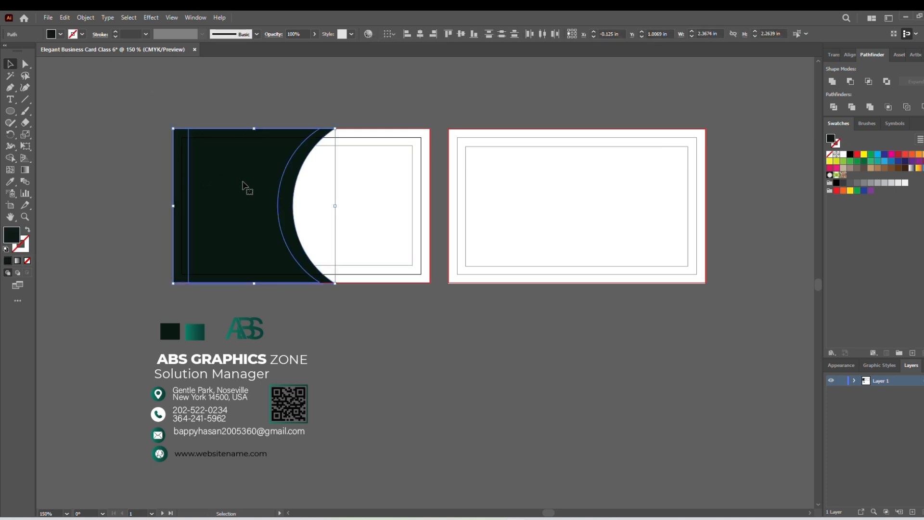
left_click(850, 82)
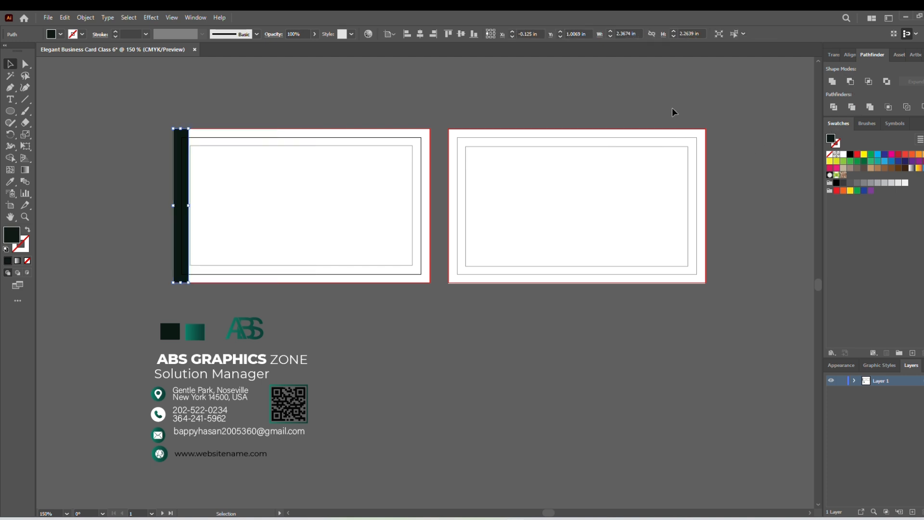
key("ctrl+z")
key("v")
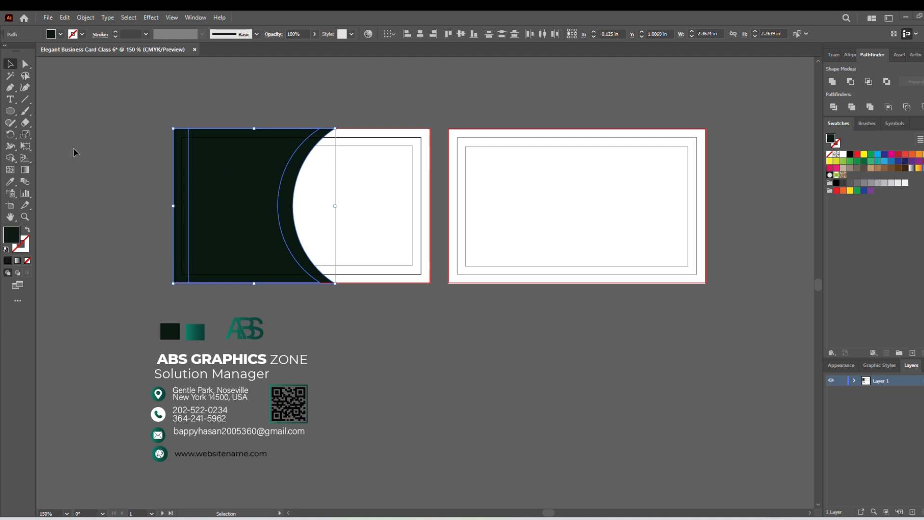
Select both concave shapes and merge everything except the outer crescent between their curves with Shape Builder.
left_click(168, 127)
left_click(214, 195)
left_click(182, 185, "shift")
left_click(10, 158)
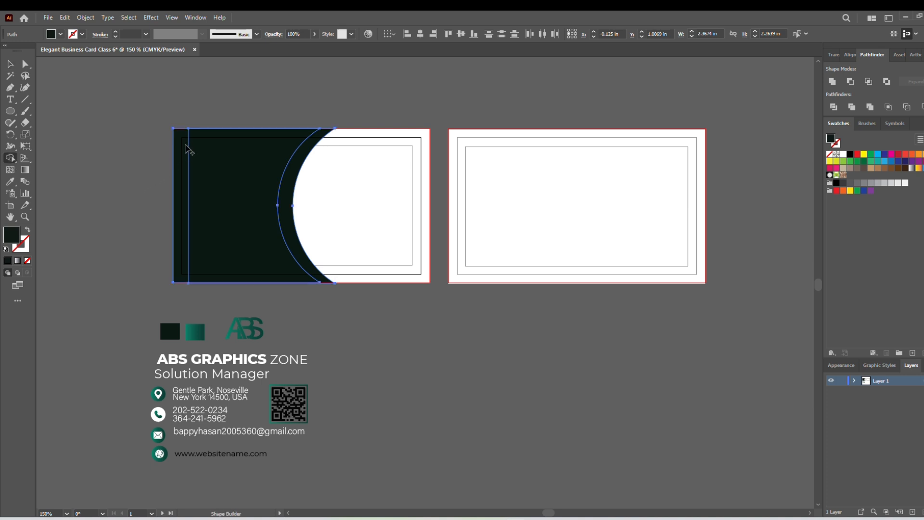
left_click_drag(180, 152, 220, 167)
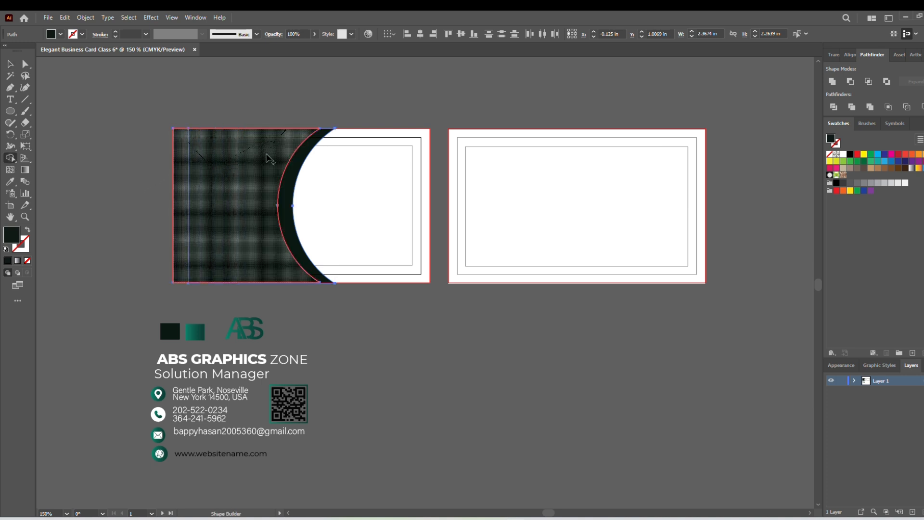
left_click_drag(243, 280, 243, 281)
key("ctrl+z")
mouse_move(249, 115)
left_mouse_down()
mouse_move(241, 155)
mouse_move(197, 236)
mouse_move(150, 246)
mouse_move(161, 179)
left_mouse_up()
Delete the merged dark area, keeping the curved crescent band on the first card.
left_click(10, 64)
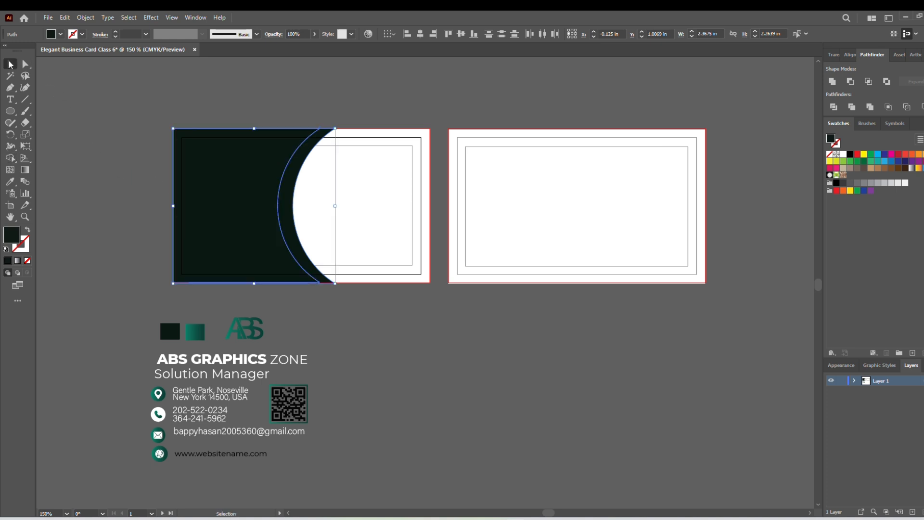
key("Delete")
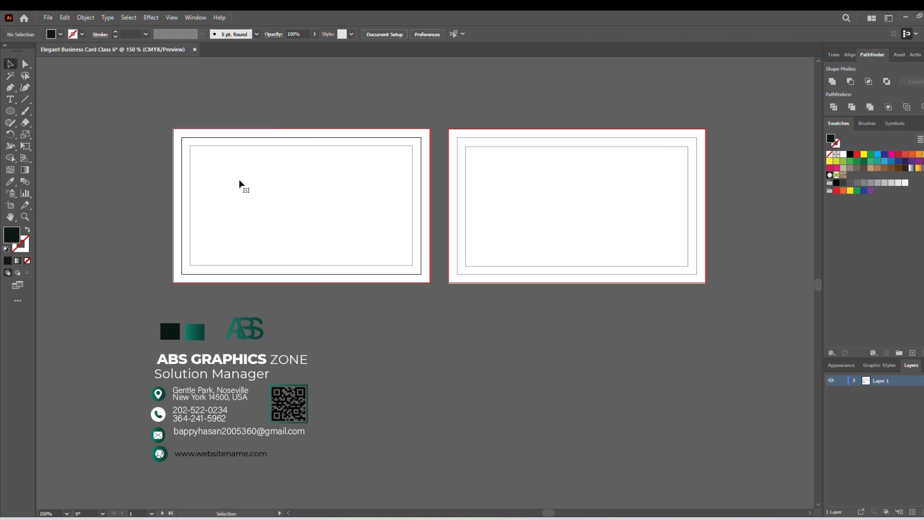
key("ctrl+z")
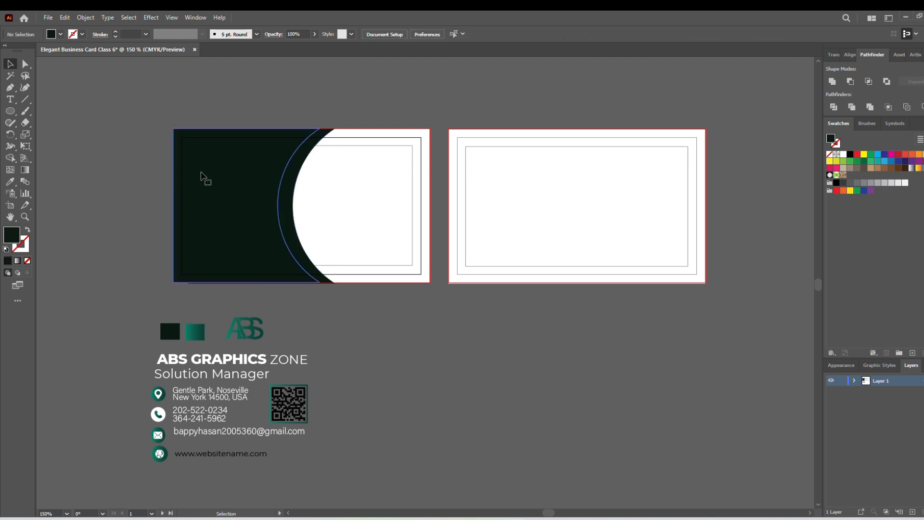
key("Delete")
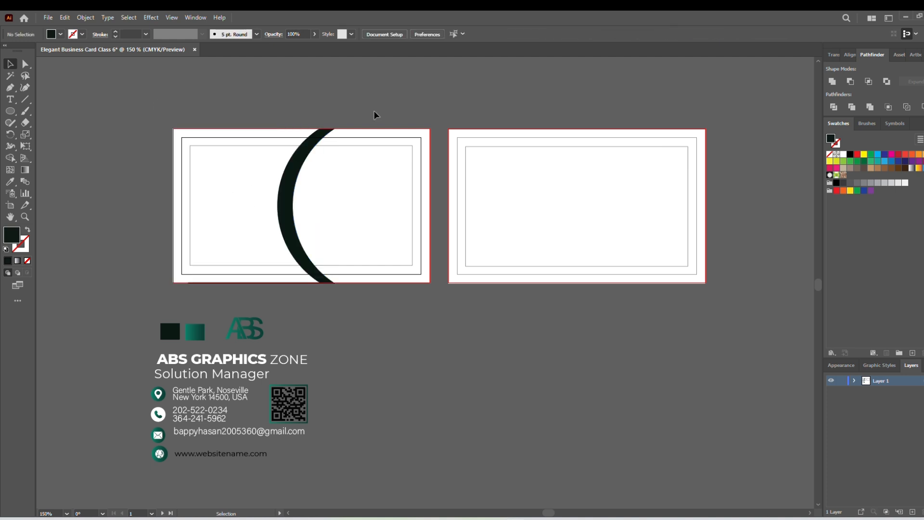
Move the crescent band left and separate and delete the thin leftover strip at its lower end.
left_click_drag(291, 192, 251, 193)
left_click(98, 136)
left_click_drag(138, 120, 328, 333)
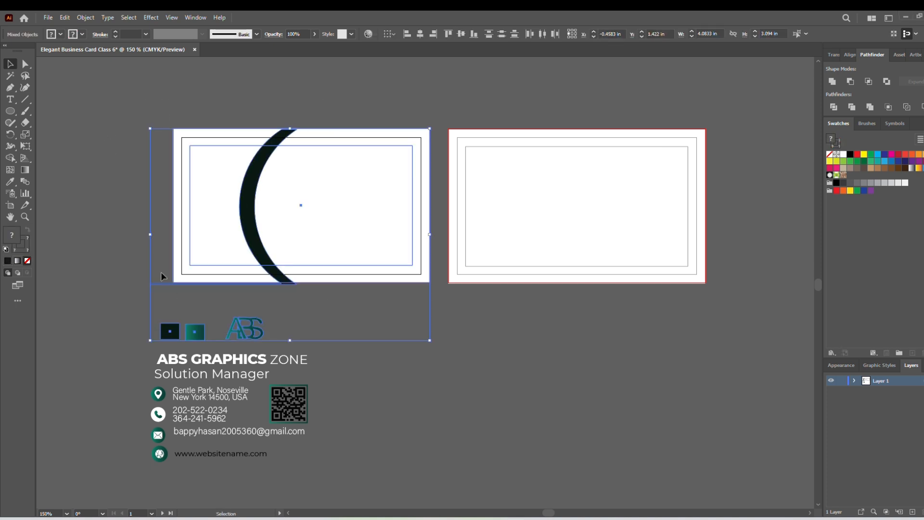
left_click(10, 157)
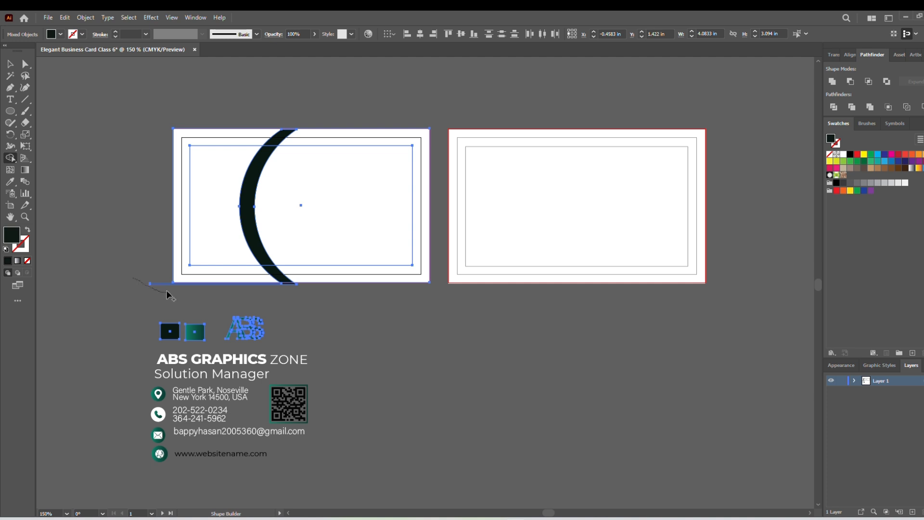
left_click(156, 282)
left_click(10, 64)
left_click(77, 136)
left_click(164, 284)
key("Delete")
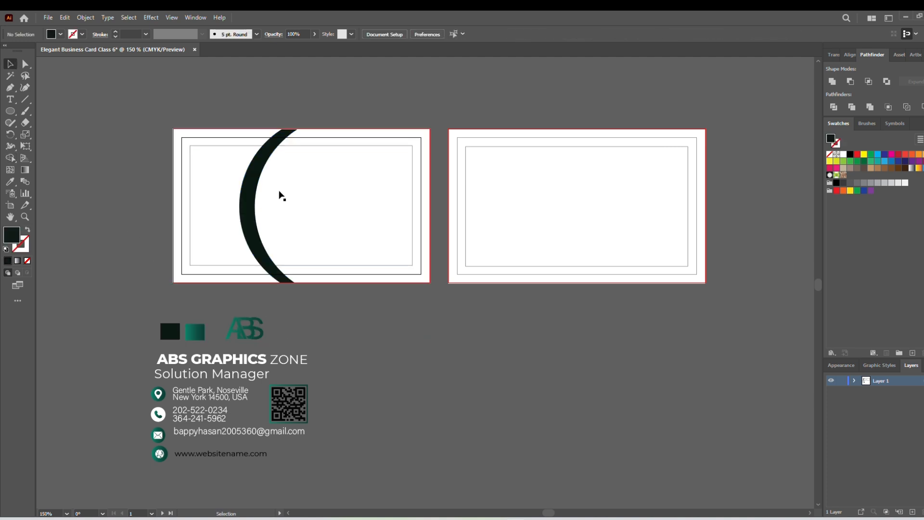
Nudge the crescent band further left to about X 0.65 in.
left_click_drag(247, 191, 241, 196)
key("Left")
key("Left")
key("Left")
key("Left")
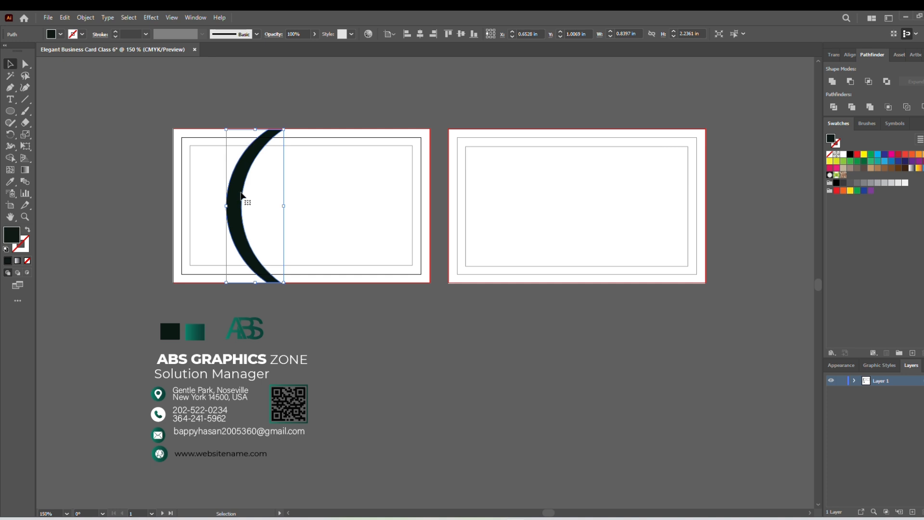
left_click(253, 111)
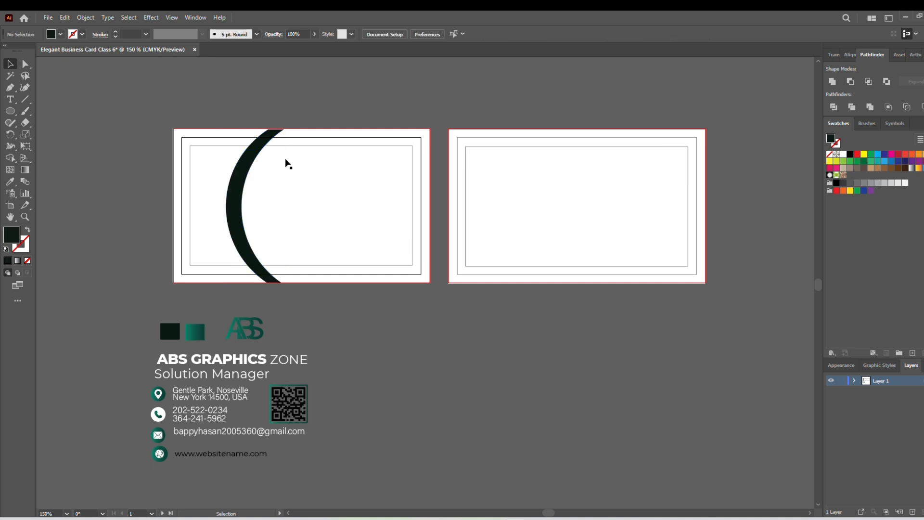
Start a Pen path at the crescent's lower tip and curve it up to an anchor at about X 0.65 in, Y 0.12 in.
left_click(10, 87)
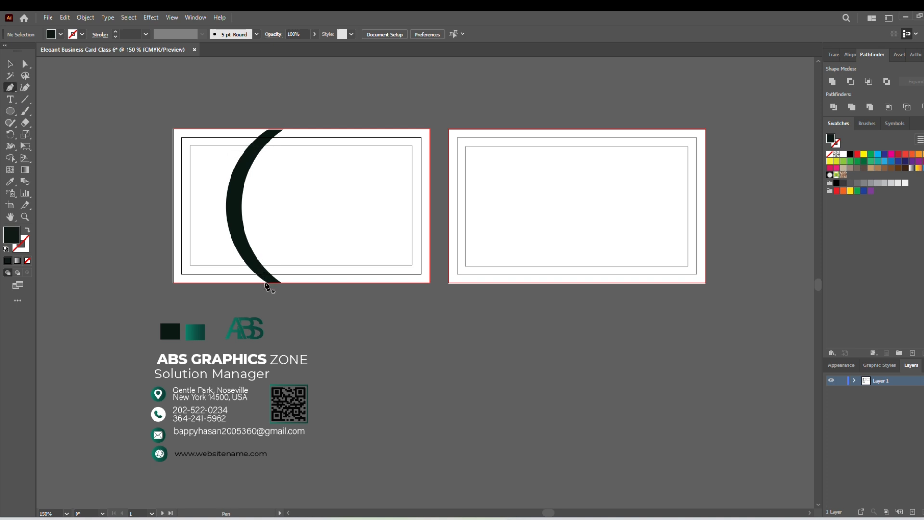
left_click(266, 282)
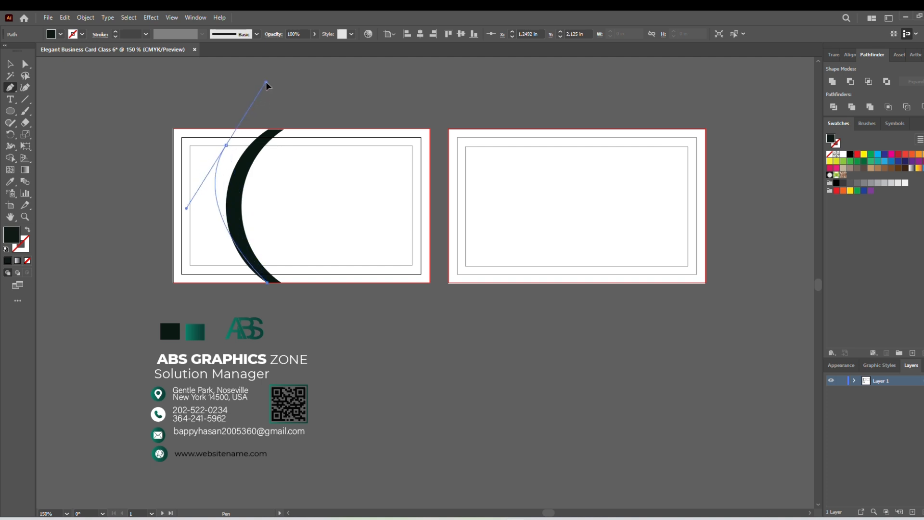
scroll(264, 66, "up", 10)
scroll(288, 433, "down", 10)
left_click_drag(226, 339, 288, 121)
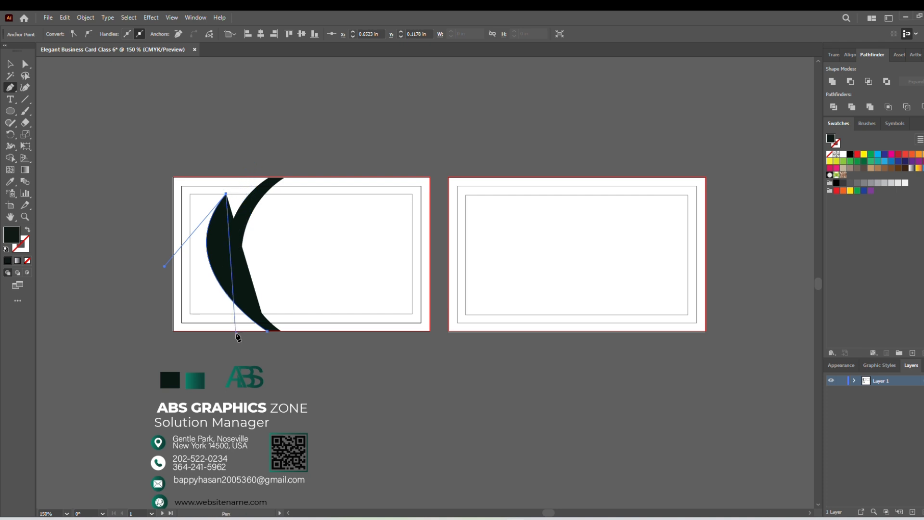
left_click_drag(229, 331, 295, 396)
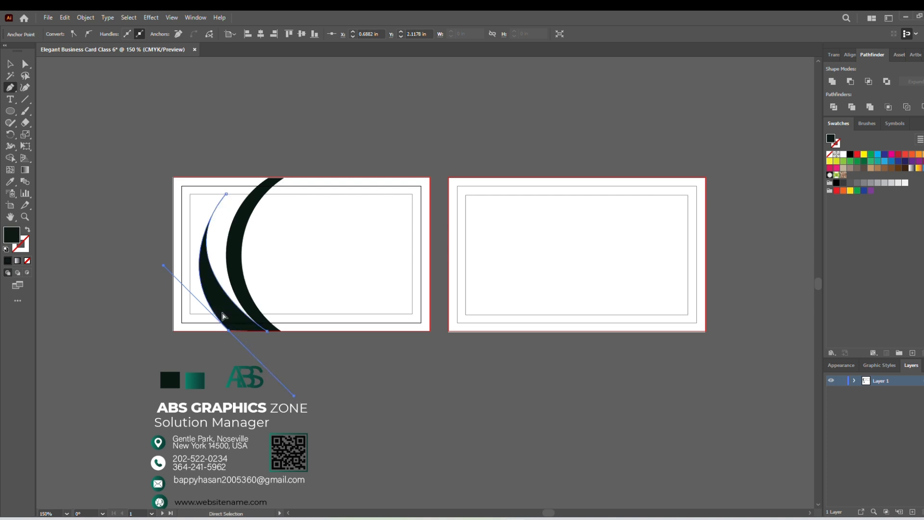
key("ctrl+z")
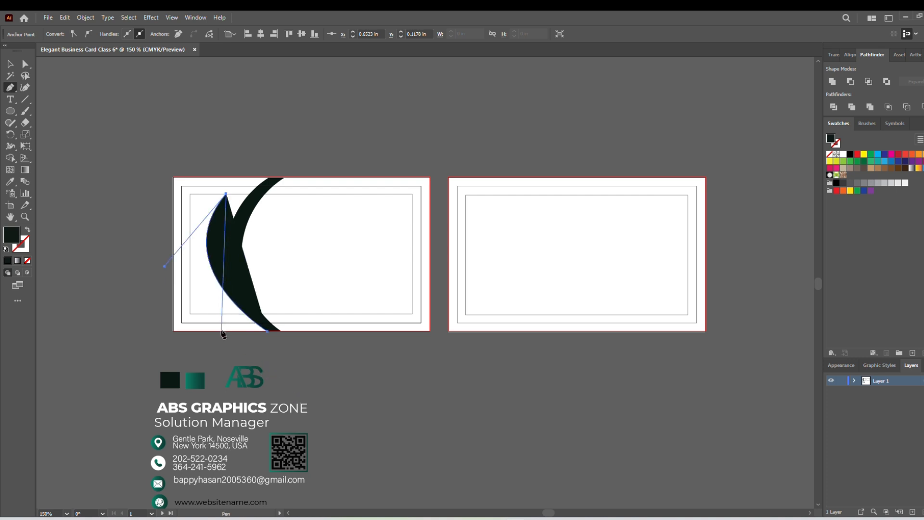
left_click_drag(236, 332, 313, 426)
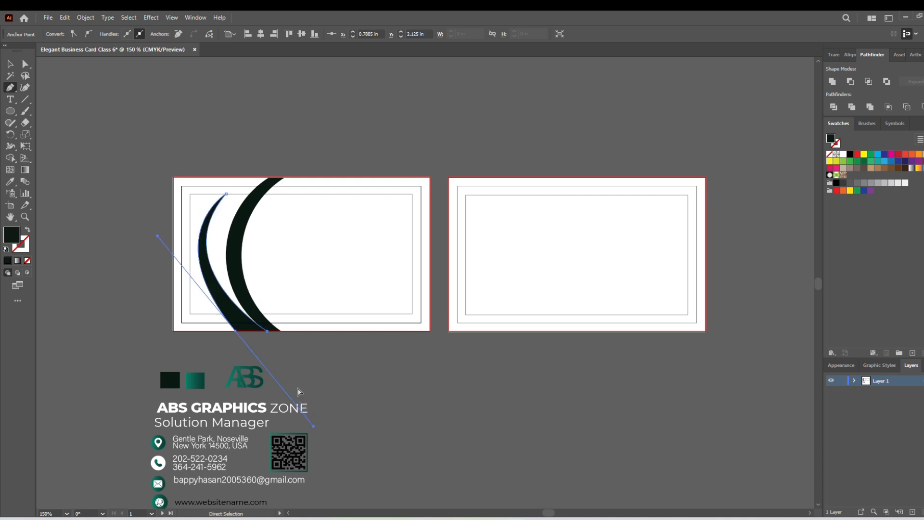
key("ctrl+z")
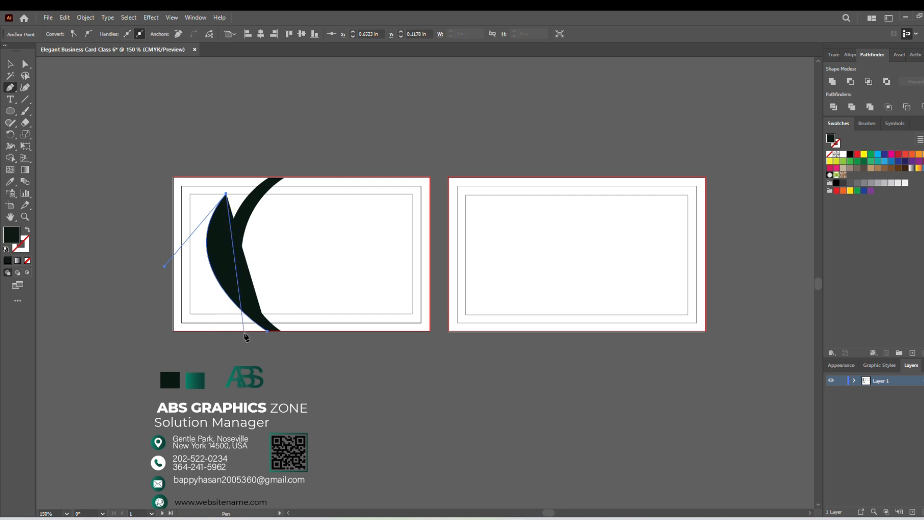
left_click_drag(239, 330, 340, 430)
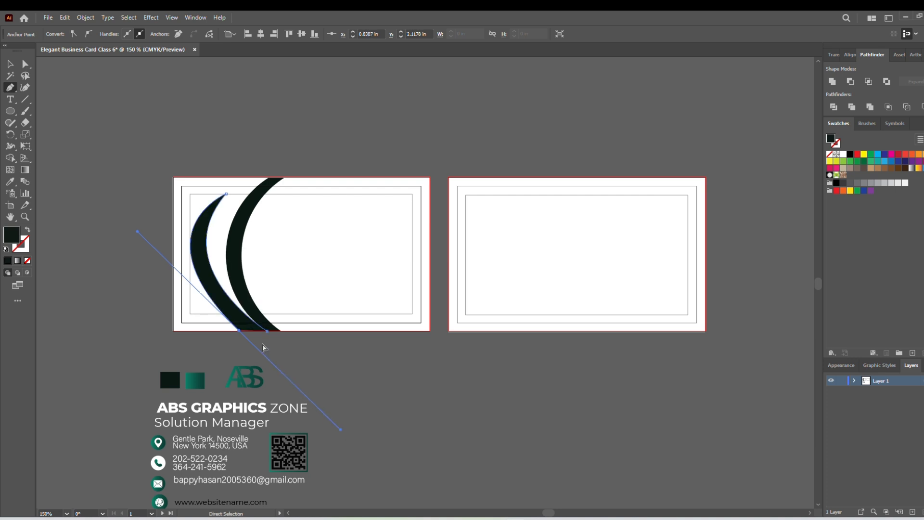
key("ctrl+z")
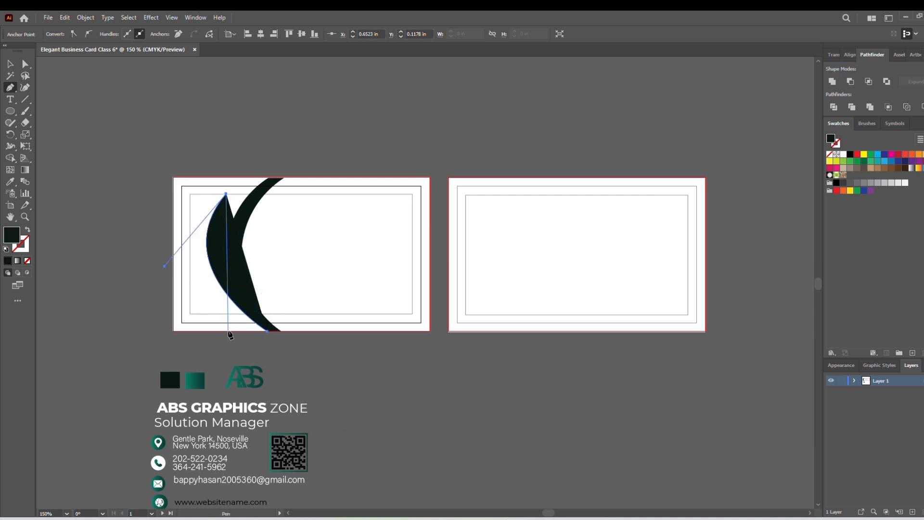
Close the Pen shape with an outer curve down to the card's bottom edge, and move its upper tip right to about X 0.90 in.
left_click_drag(228, 332, 308, 426)
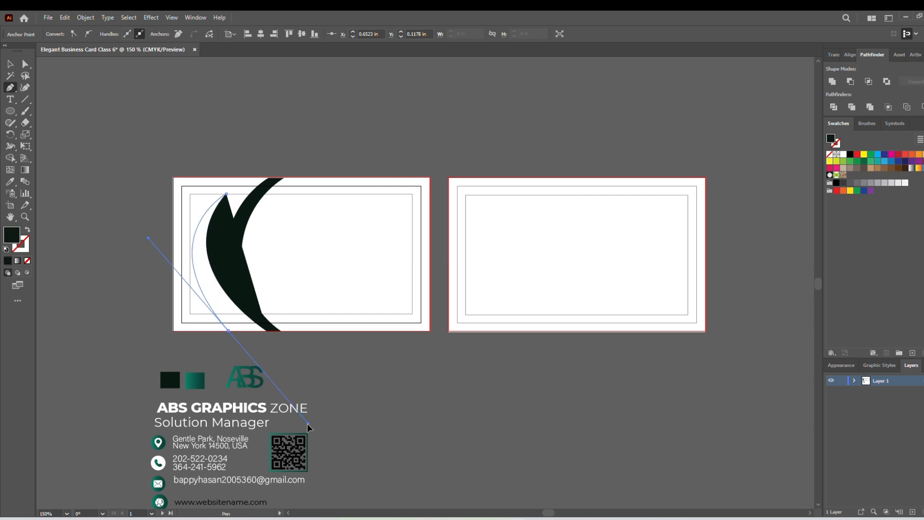
left_click(268, 331)
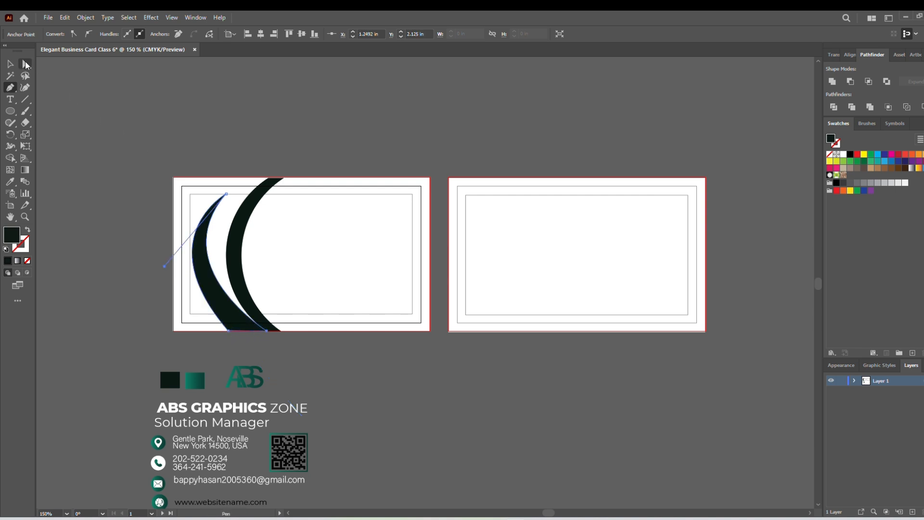
left_click(25, 63)
left_click_drag(226, 194, 244, 194)
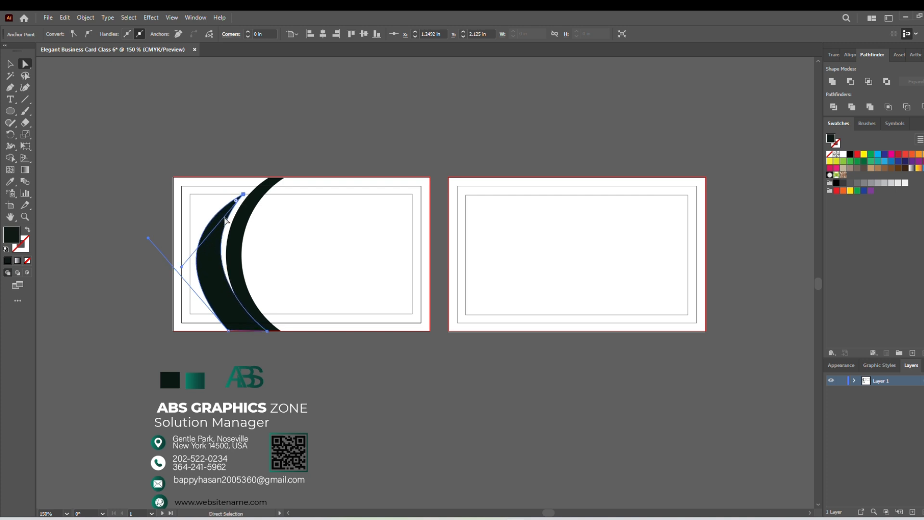
left_click_drag(182, 271, 183, 245)
key("ctrl+z")
left_click(212, 249)
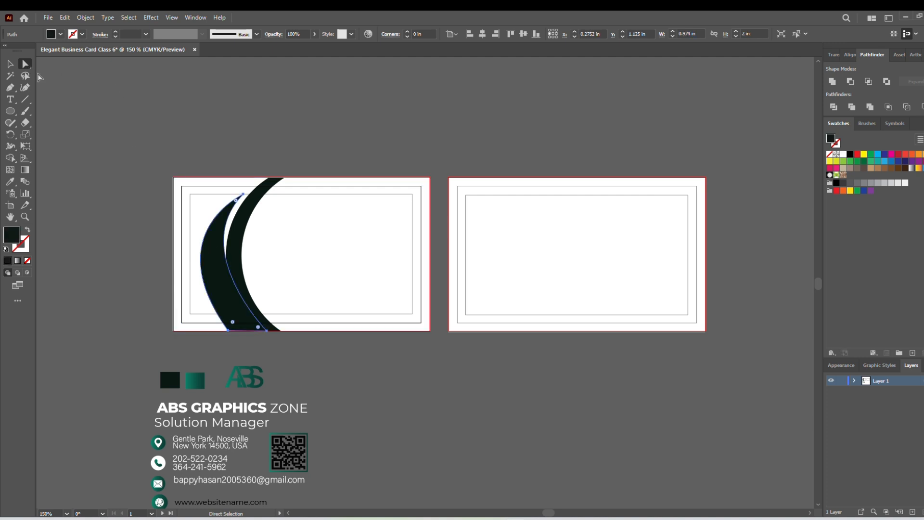
key("ctrl+z")
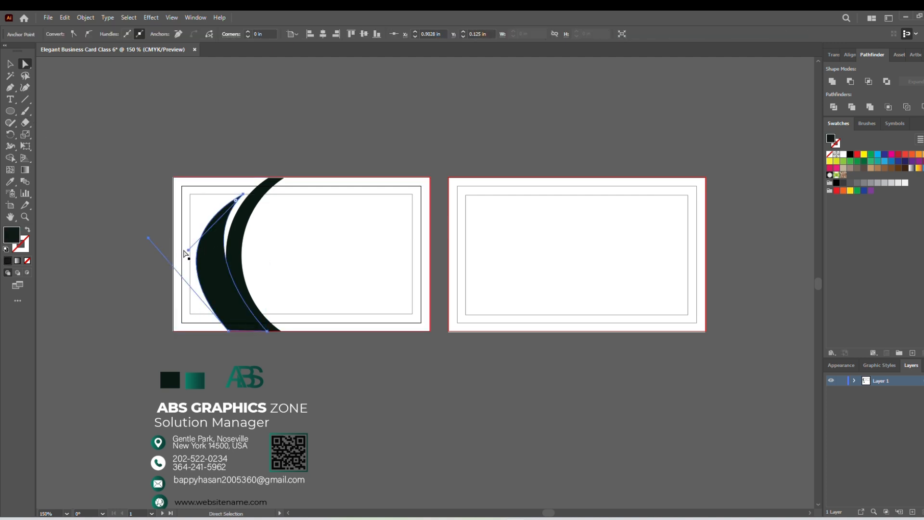
left_click_drag(187, 250, 190, 248)
key("ctrl+z")
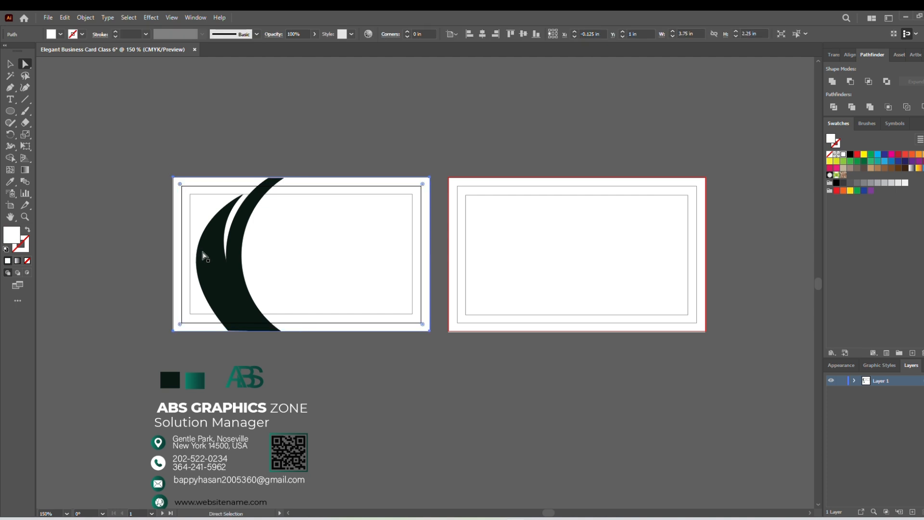
left_click(201, 253)
left_click(158, 159)
key("ctrl+z")
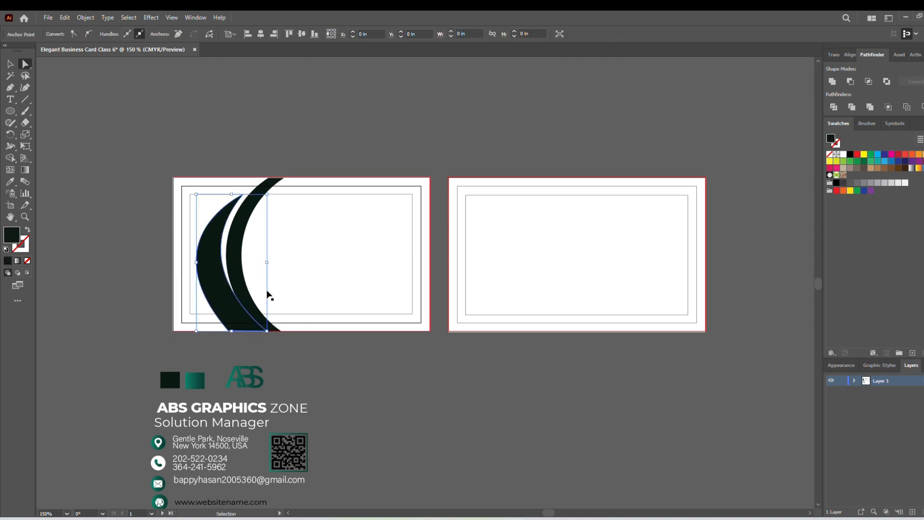
Reshape the new crescent's inner curve by raising the upper tip's direction handle, and deselect the shape.
left_click_drag(181, 267, 182, 232)
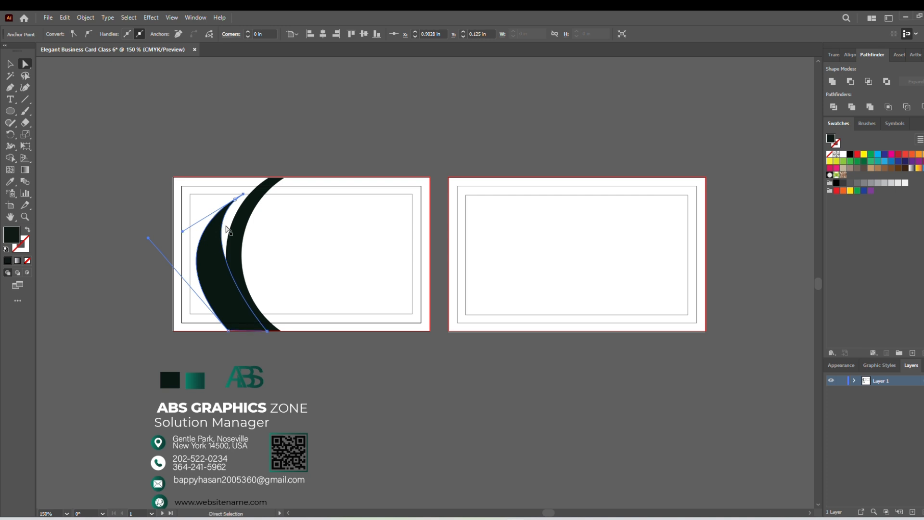
key("v")
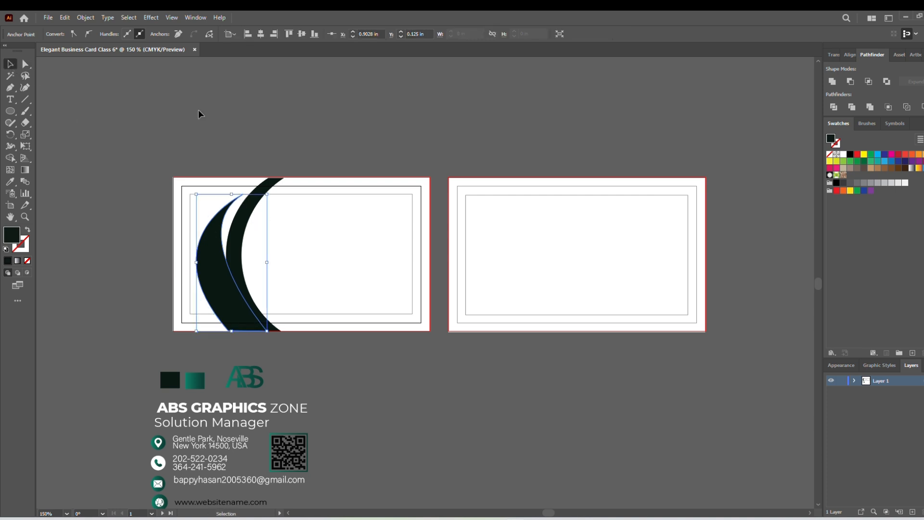
left_click(201, 113)
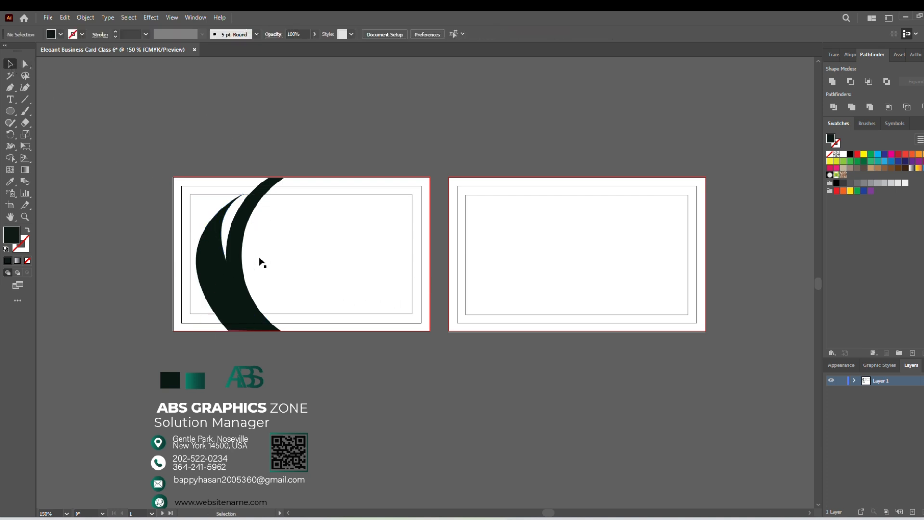
Fill both crescent shapes on the first card with the green gradient sampled from the square below the card.
left_click(240, 259)
left_click(11, 183)
left_click(194, 378)
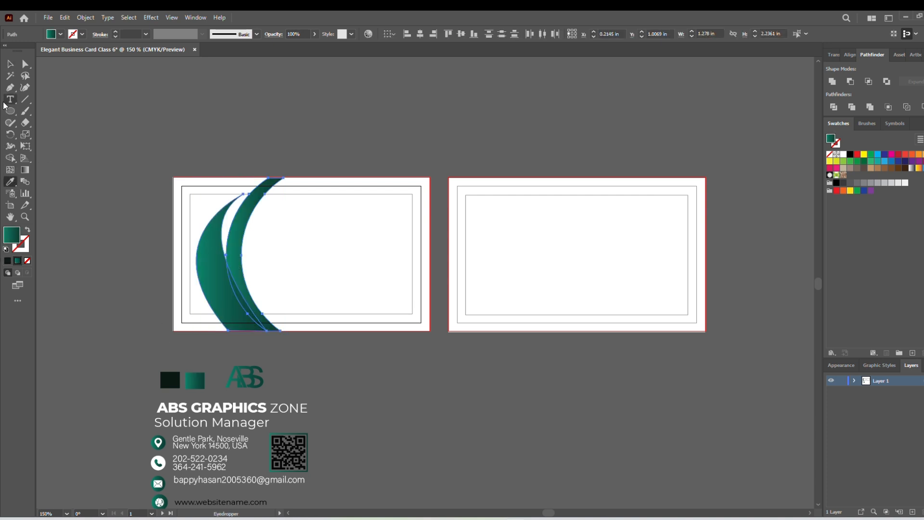
left_click(9, 63)
left_click(190, 150)
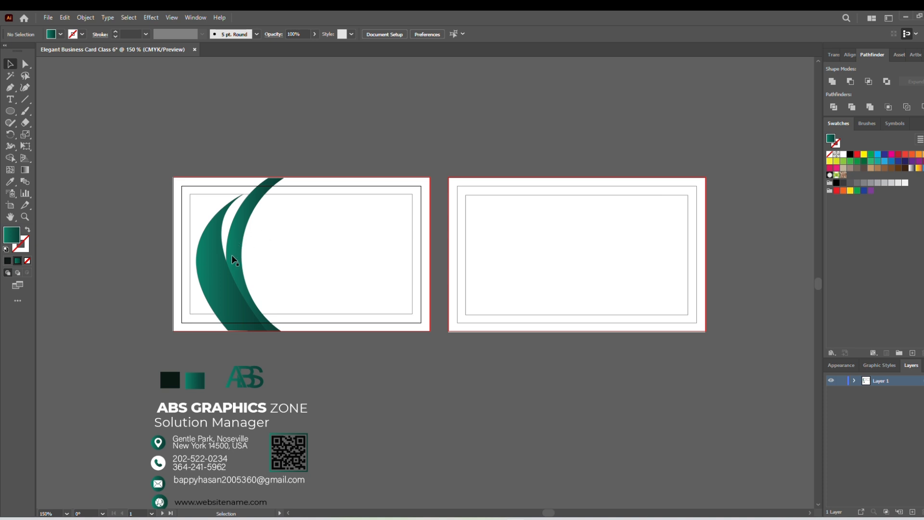
Draw a closed Pen panel covering the first card's left side, with its right side running along the thin crescent using straight segments.
left_click(12, 88)
left_click(173, 177)
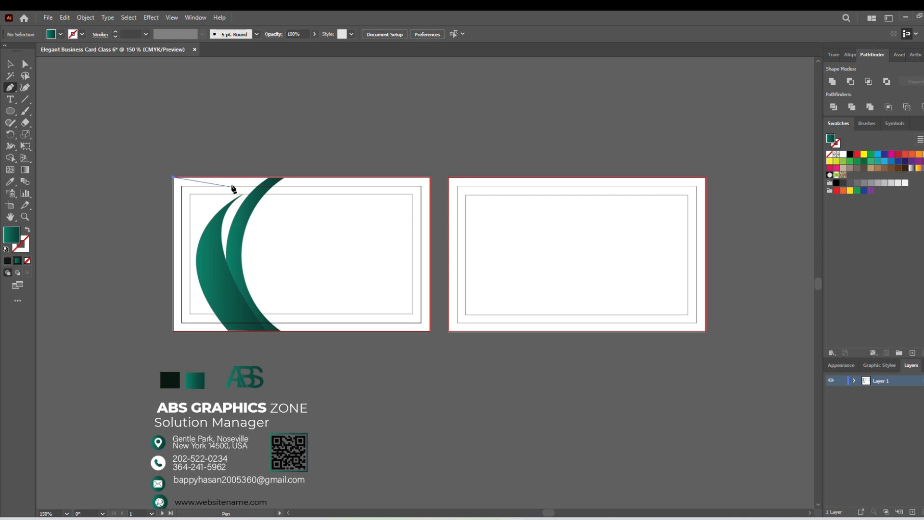
left_click(272, 178)
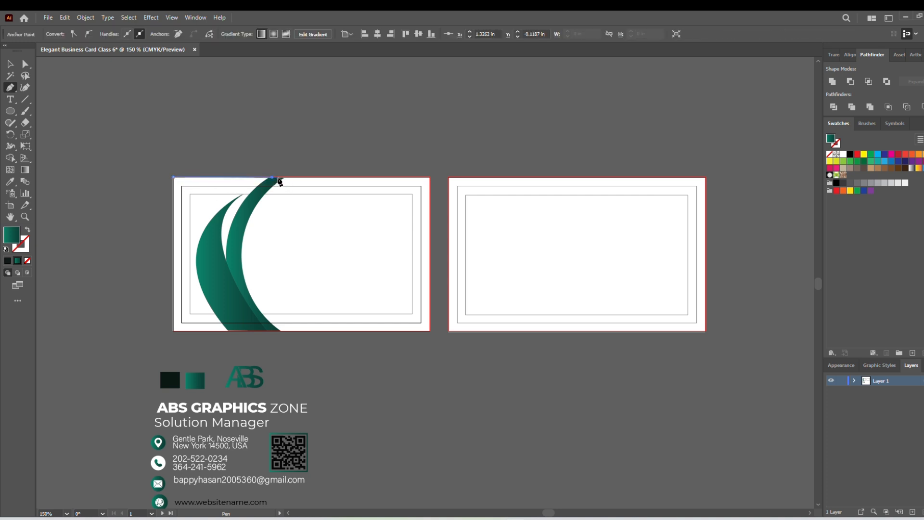
key("ctrl+z")
left_click(256, 195)
left_click(237, 236)
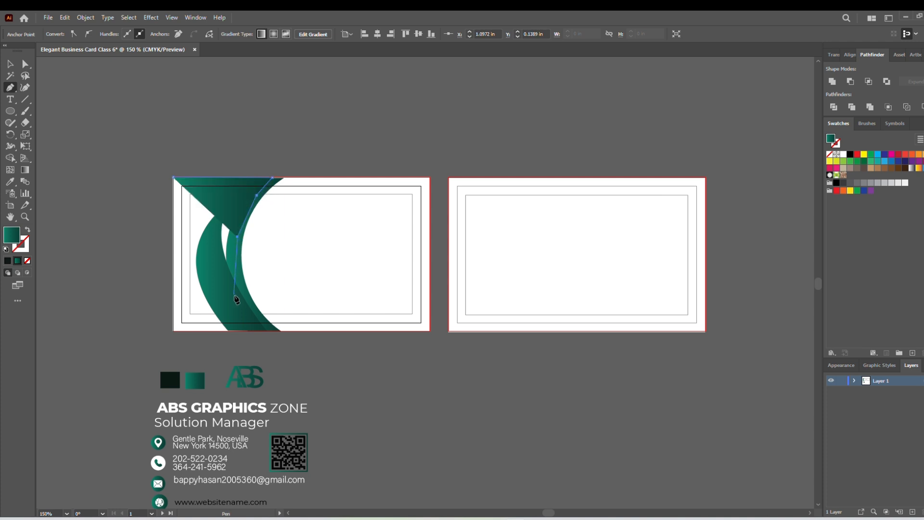
left_click(264, 331)
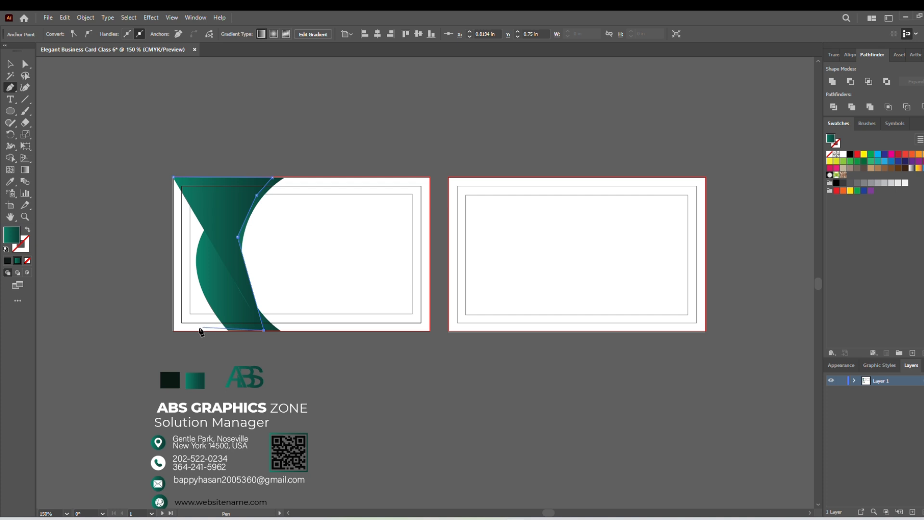
left_click(173, 331)
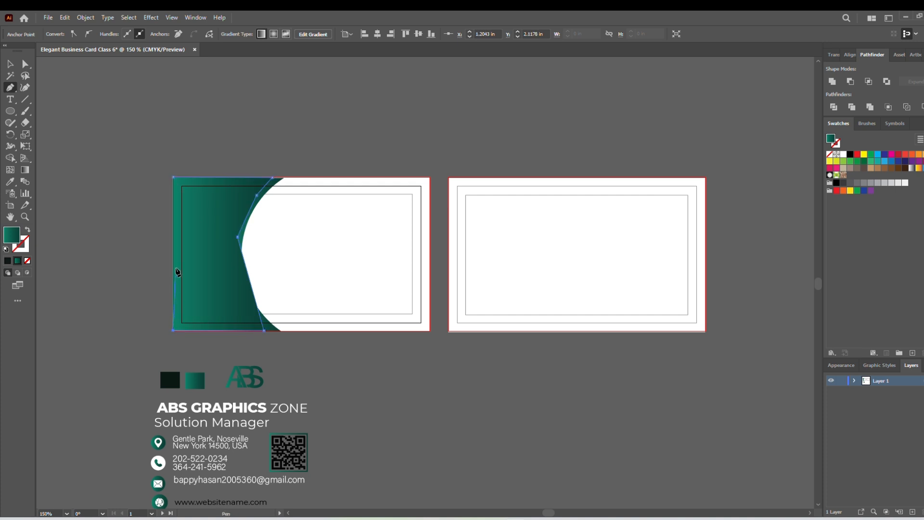
left_click(174, 178)
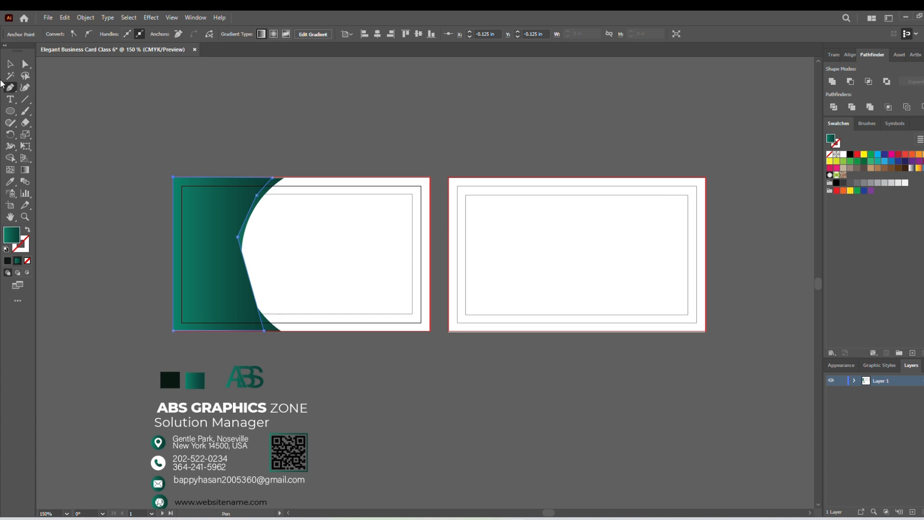
Fill the new panel with the near-black color sampled from the dark square below the card.
left_click(10, 66)
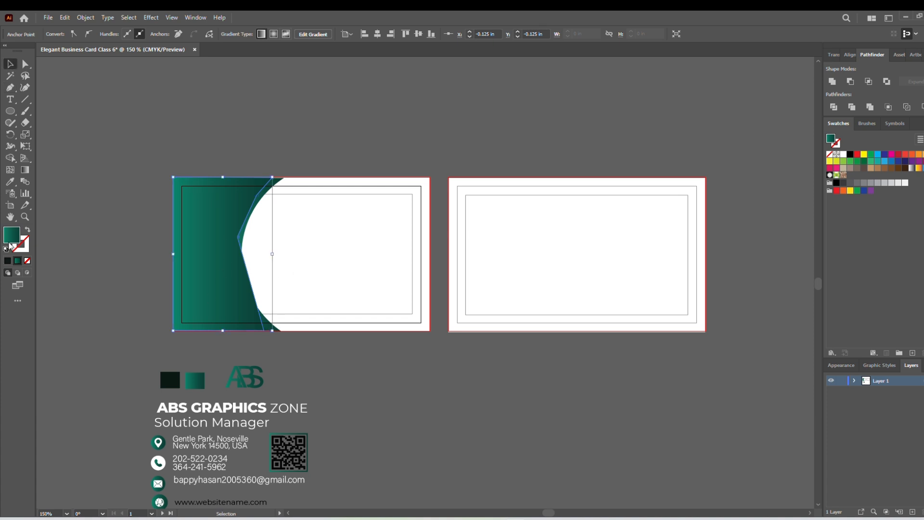
left_click(10, 182)
left_click(166, 372)
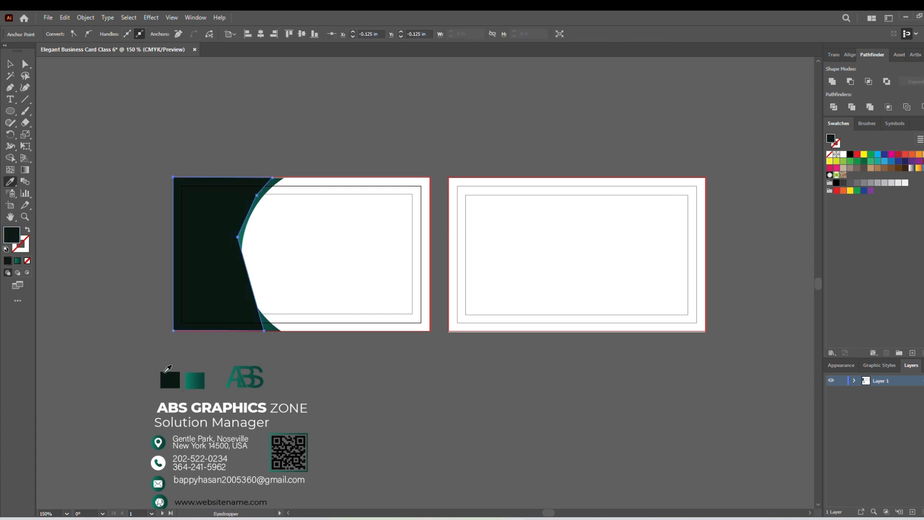
left_click(10, 64)
Send the dark panel one level backward in the stacking order.
right_click(233, 262)
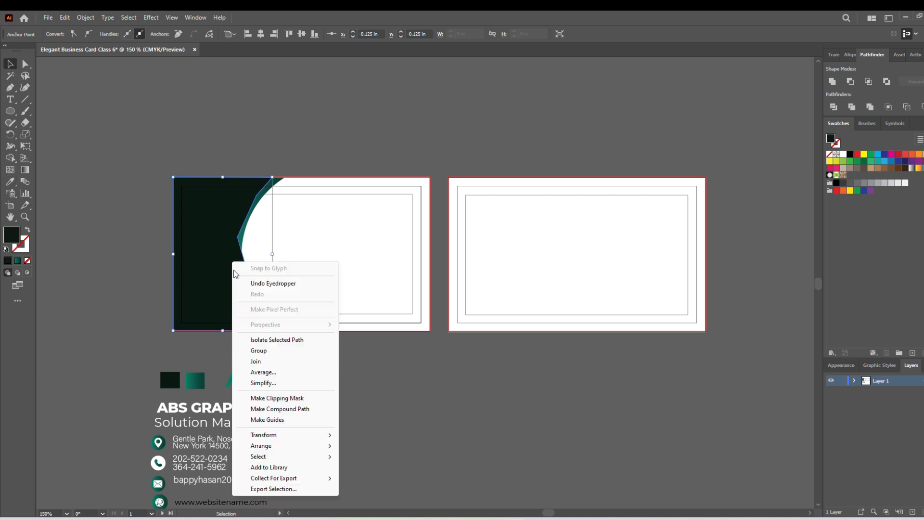
mouse_move(284, 446)
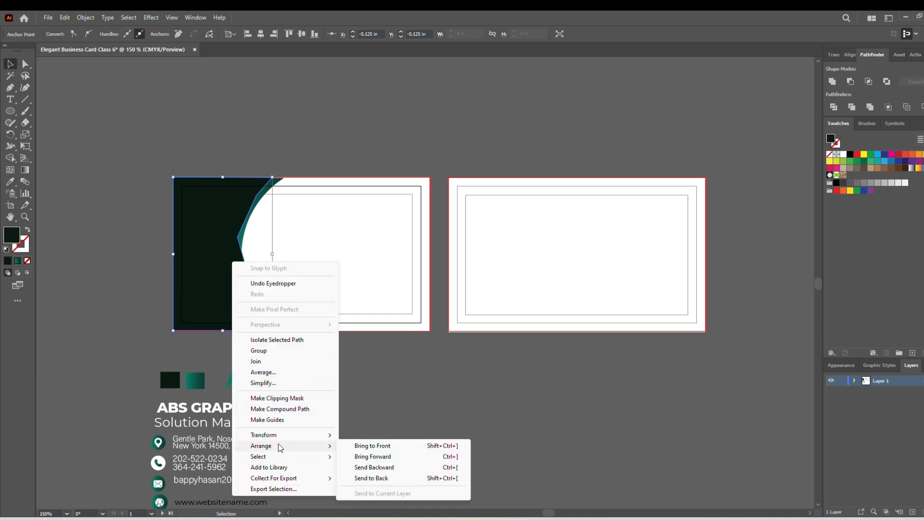
left_click(381, 467)
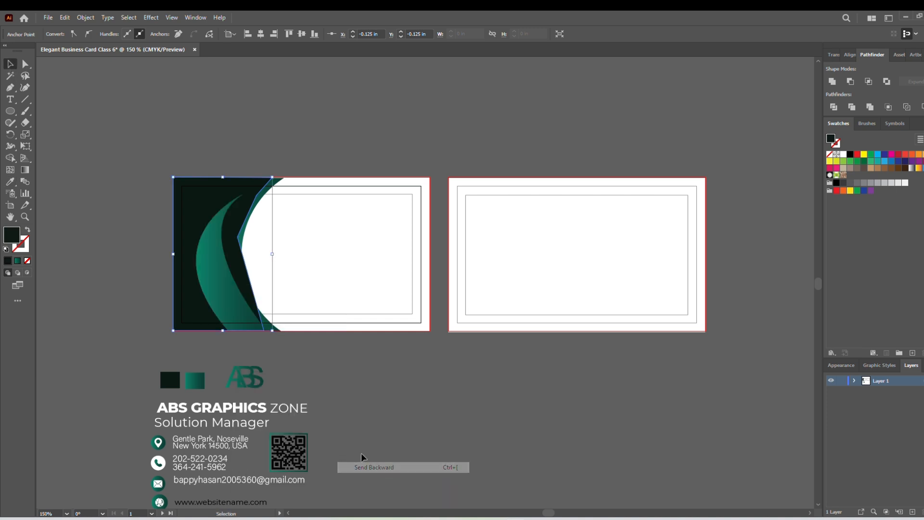
right_click(324, 403)
mouse_move(366, 354)
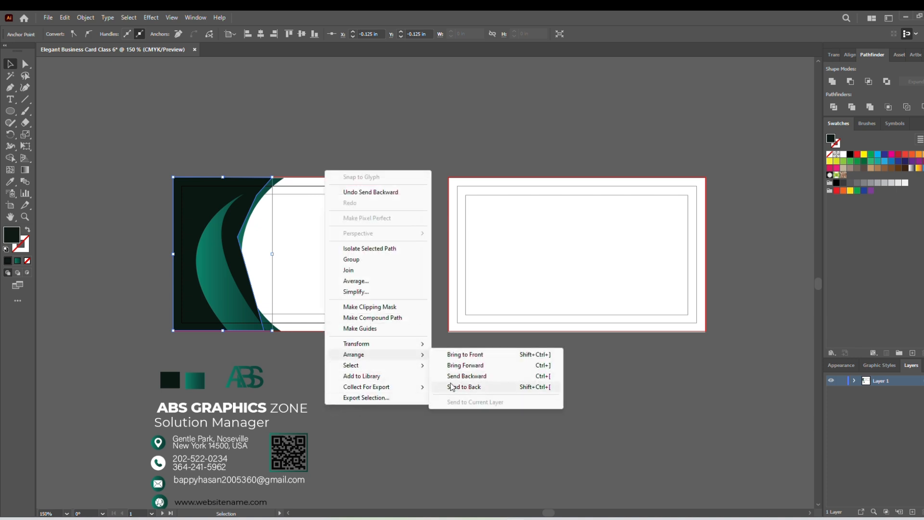
left_click(343, 165)
Undo the panel's stacking change, its dark fill and its whole Pen outline.
key("ctrl+z")
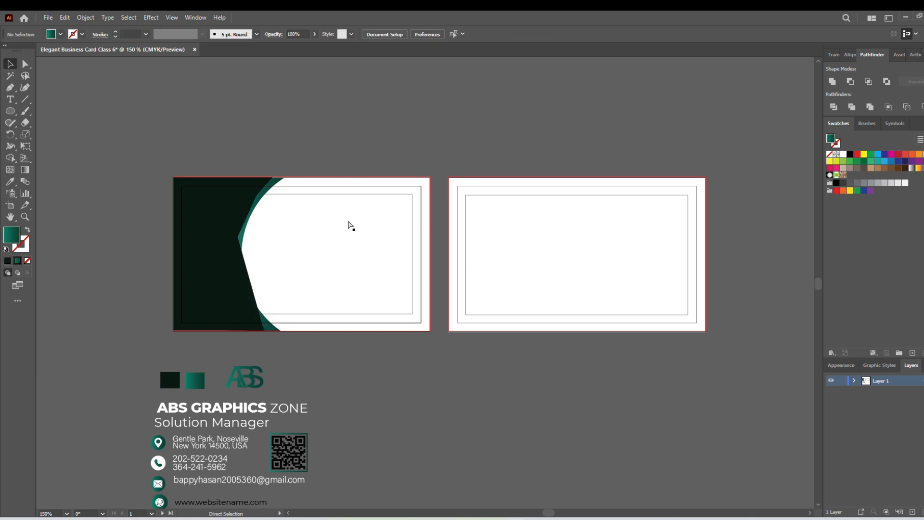
key("ctrl+z")
key("ctrl+z")
key("ctrl+z")
key("ctrl+z")
key("ctrl+z")
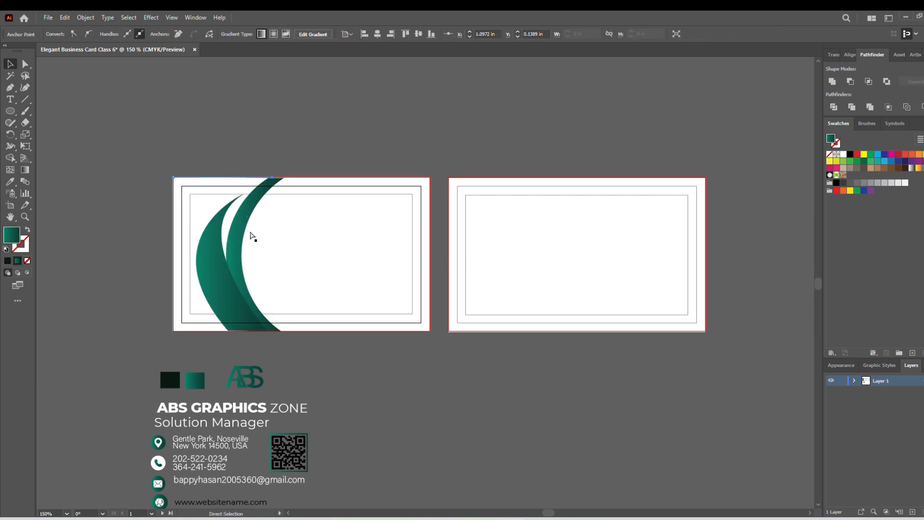
key("ctrl+z")
key("ctrl+z")
key("ctrl+z")
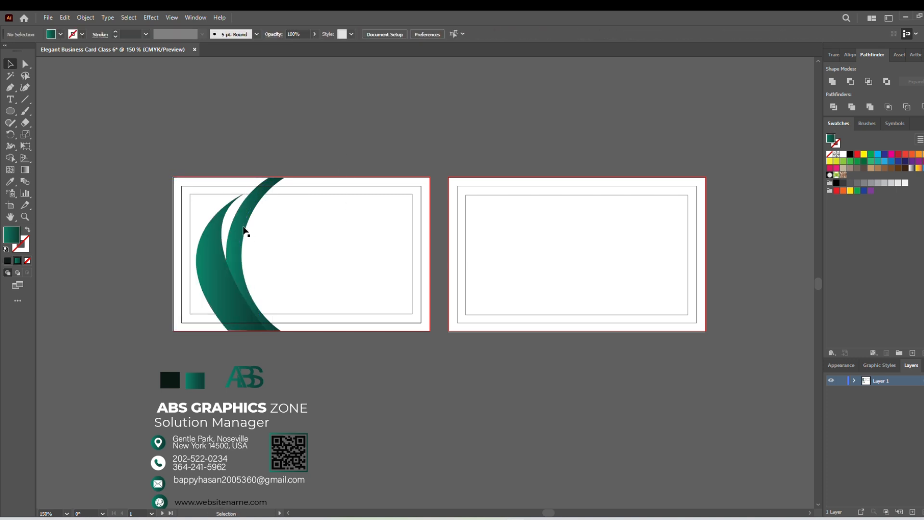
Draw a closed straight-segment Pen panel covering the first card's left side, with its right side running under the thin crescent.
left_click(214, 232)
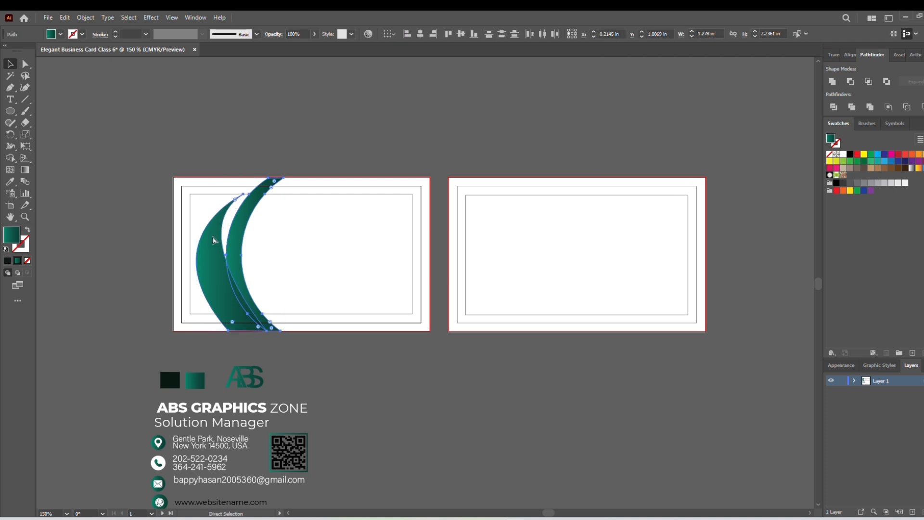
left_click(144, 166)
key("p")
left_click(173, 177)
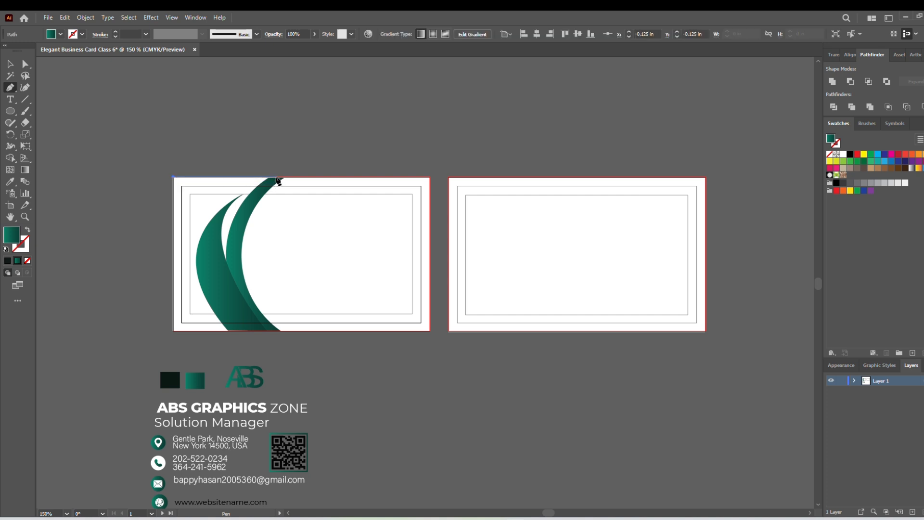
left_click(245, 213)
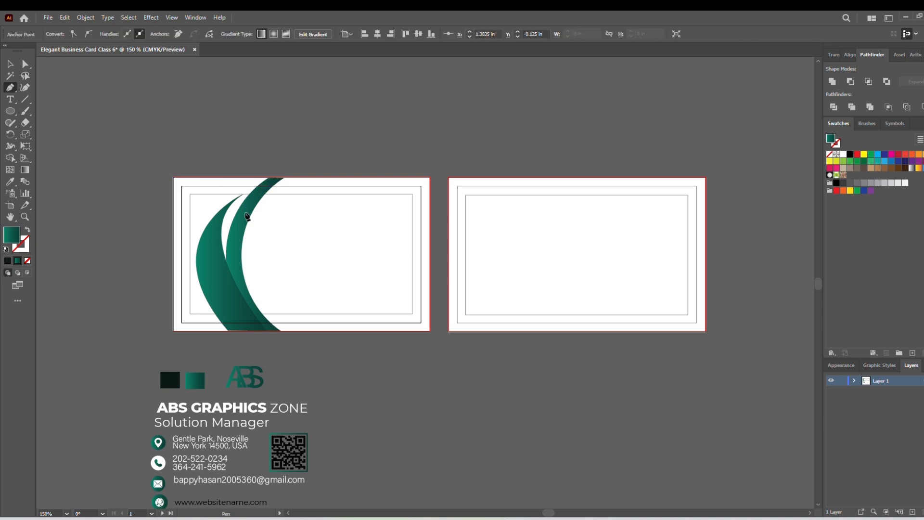
left_click(229, 293)
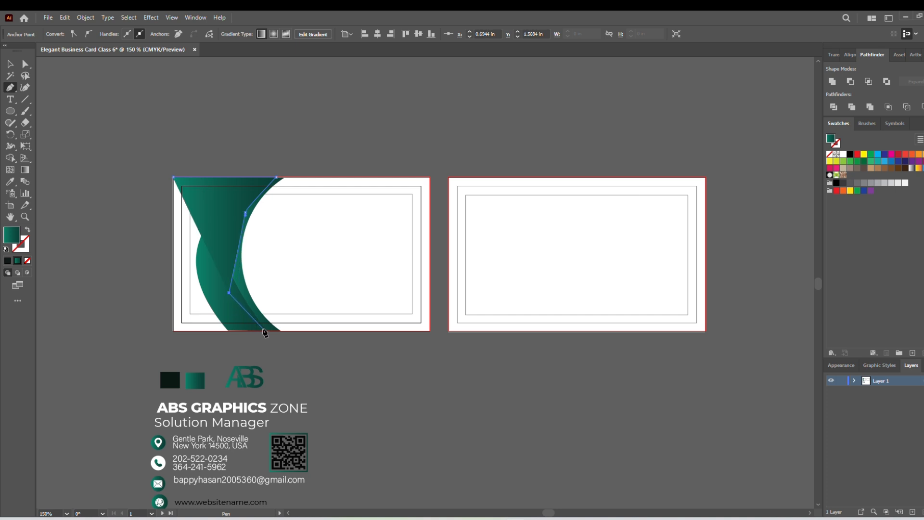
left_click(266, 330)
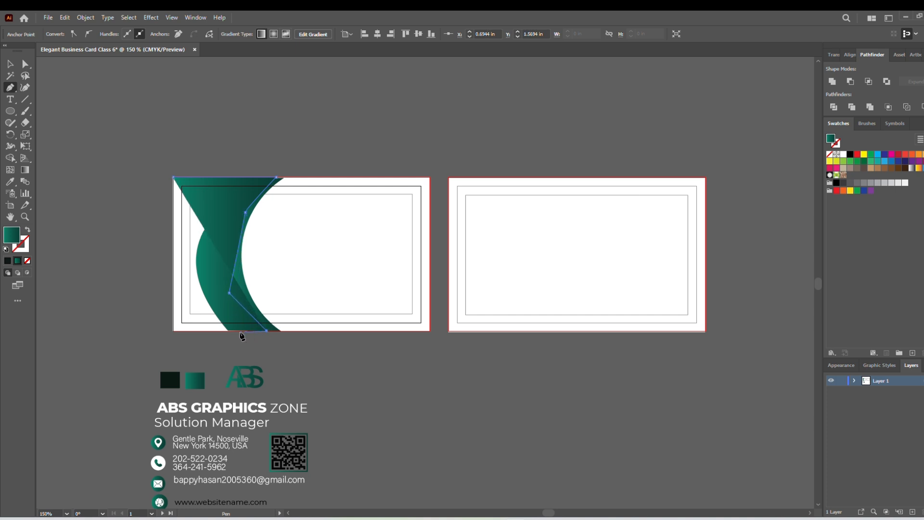
left_click(173, 330)
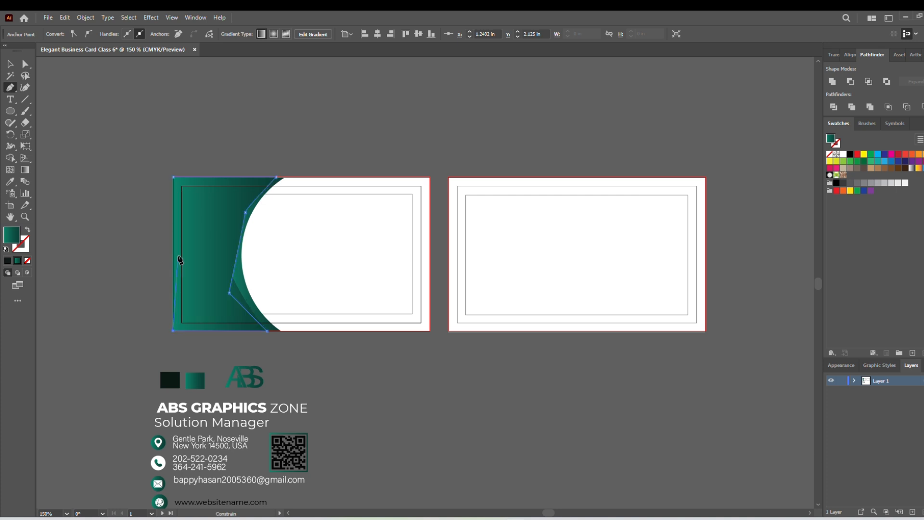
left_click(174, 178)
Fill the new panel with the near-black sampled from the dark square below the card and send it one level backward.
key("i")
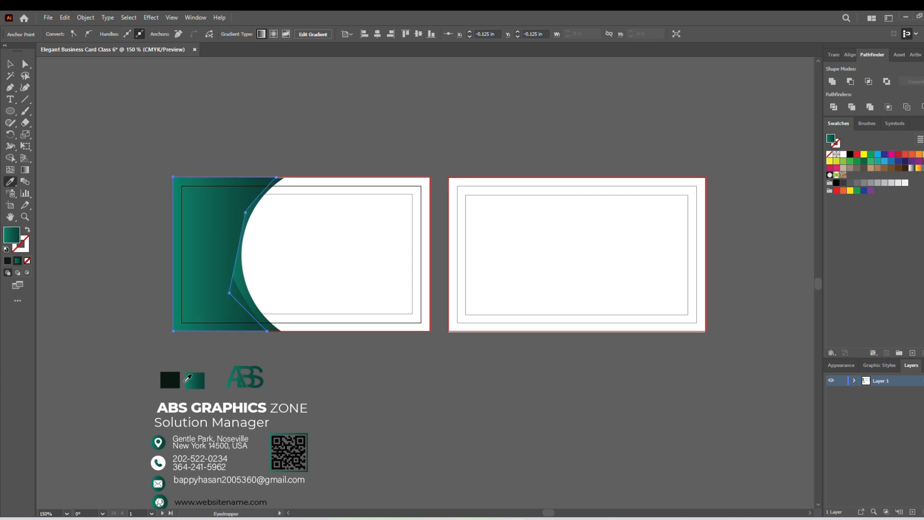
left_click(175, 378)
left_click(9, 64)
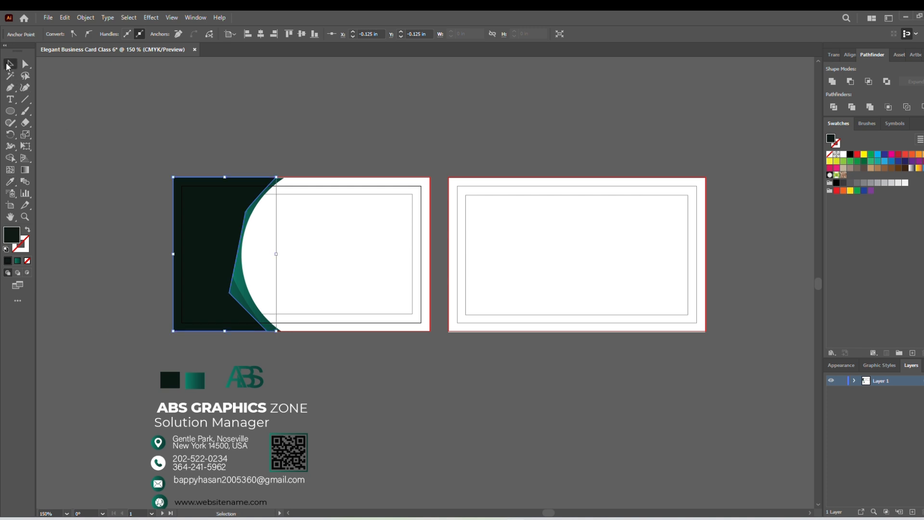
right_click(202, 216)
mouse_move(289, 399)
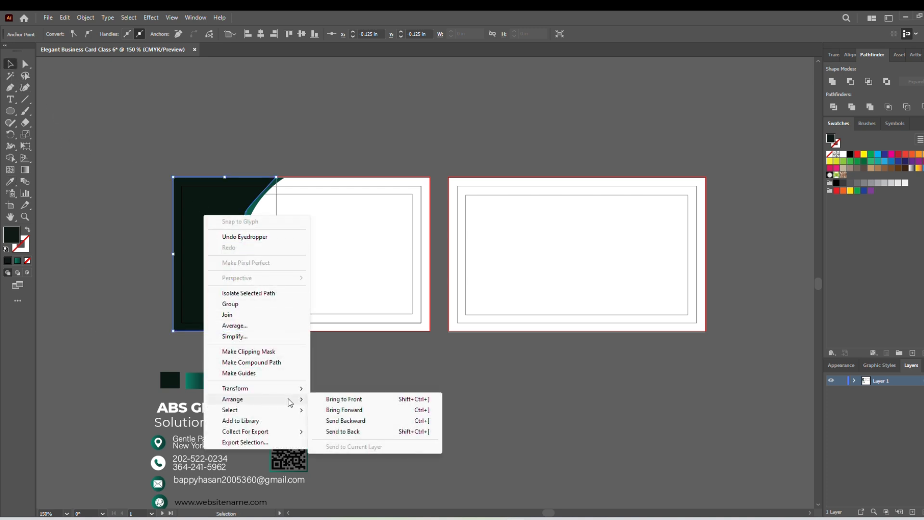
left_click(356, 422)
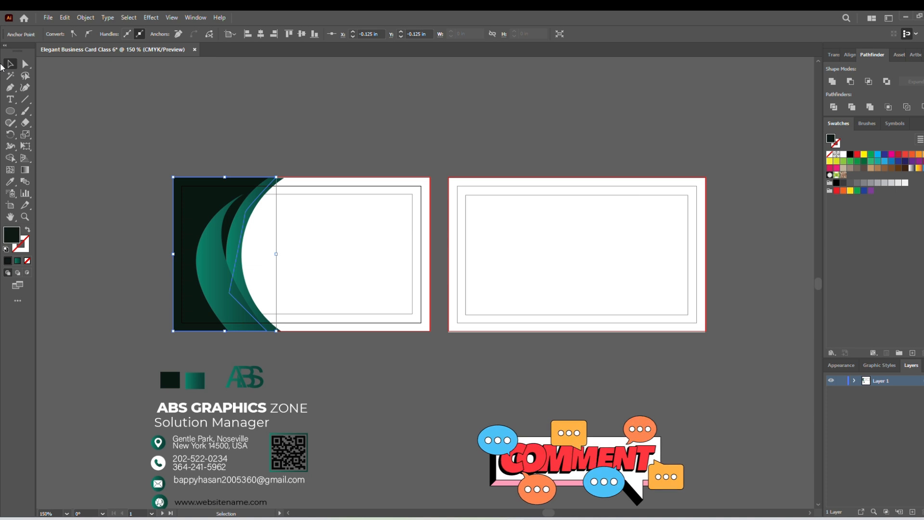
left_click(437, 113)
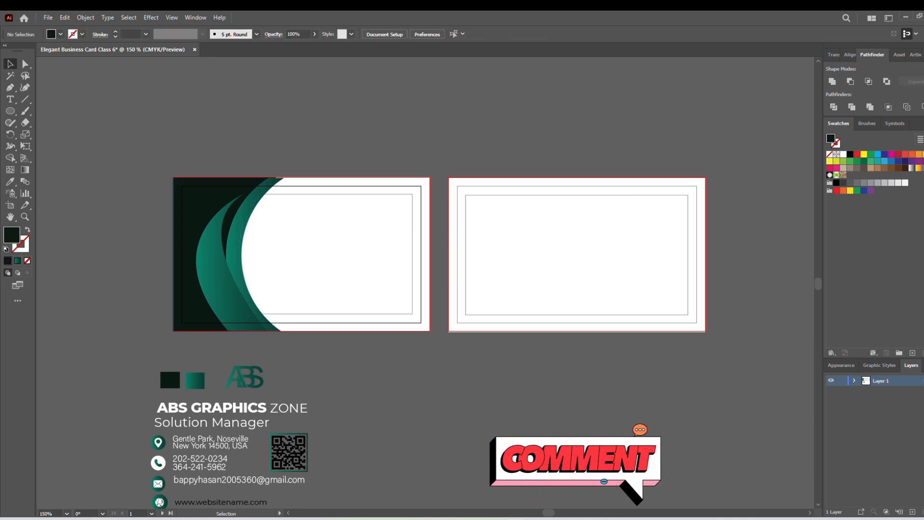
Duplicate the crescents and dark panel together, rotate the copy about 180°, and fit it against the first card's right edge.
left_click(273, 183)
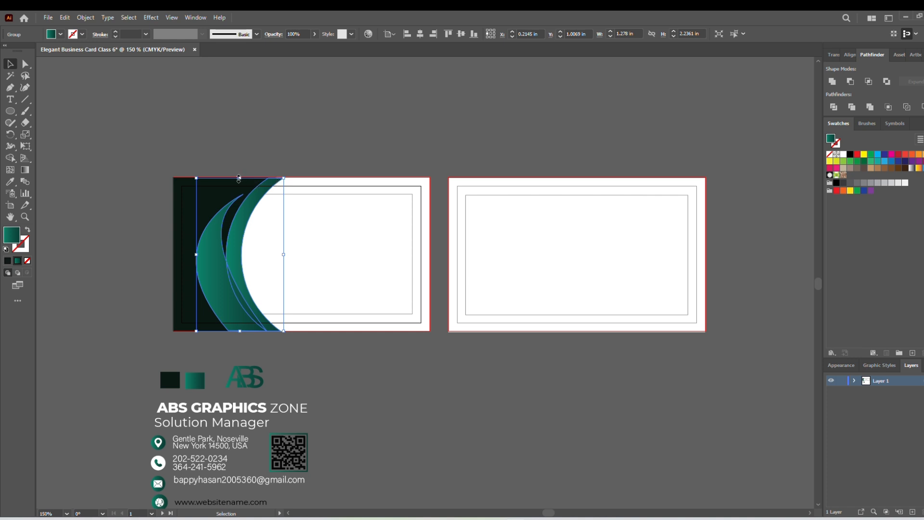
left_click(236, 207)
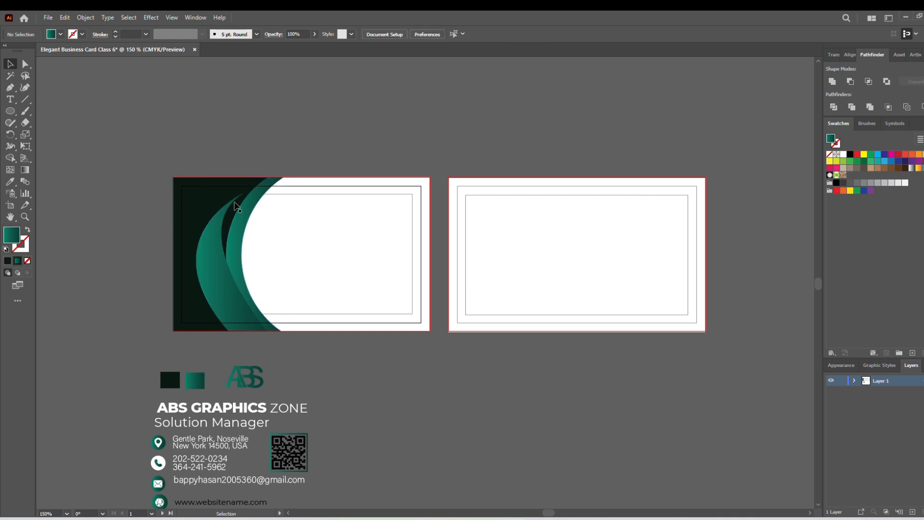
left_click(202, 206)
left_click(218, 255, "shift")
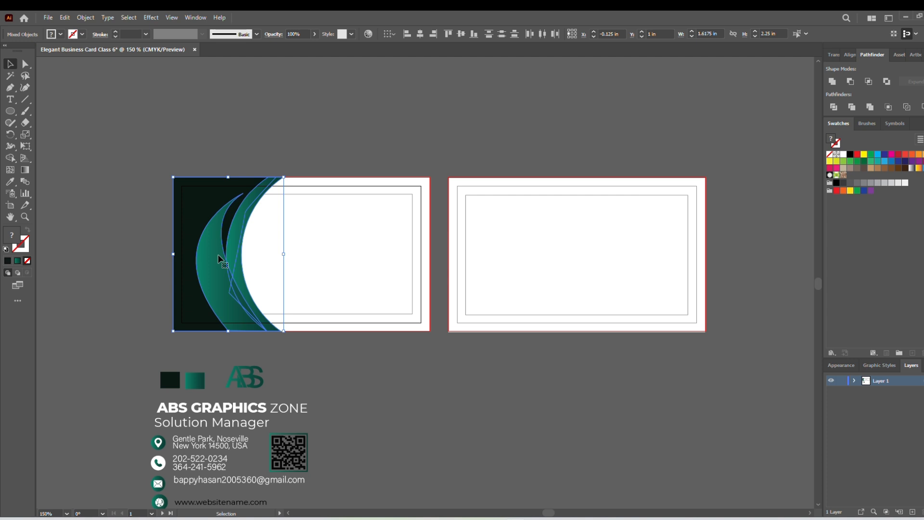
left_click_drag(208, 252, 329, 254)
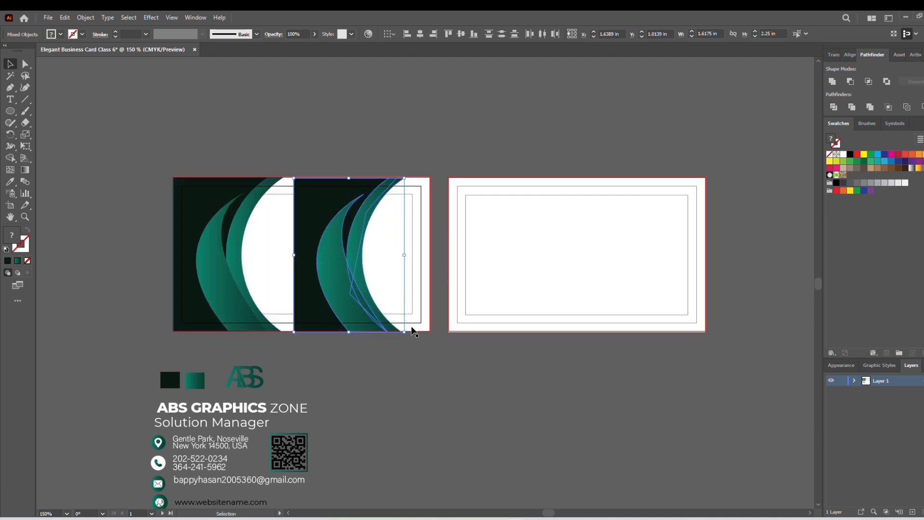
left_click_drag(410, 334, 263, 138)
left_click_drag(374, 232, 398, 230)
left_click(373, 169)
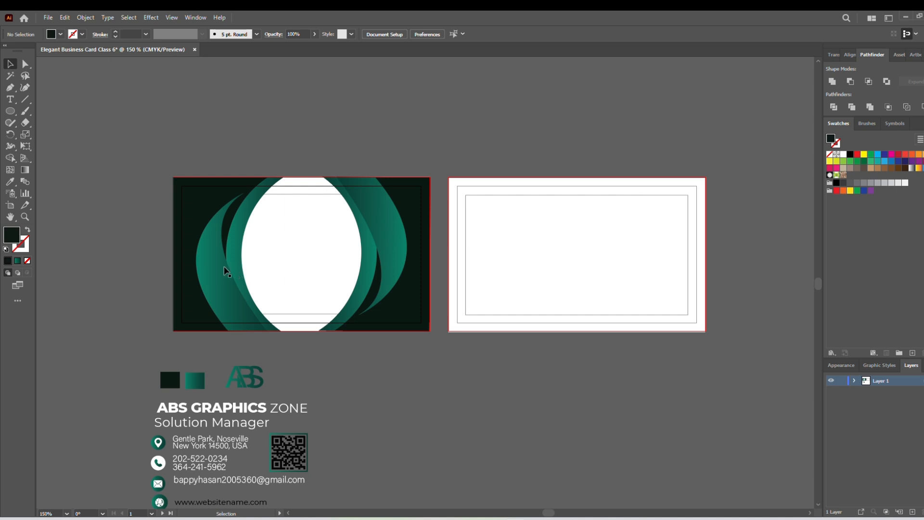
Move the ABS logo onto the first card's white oval and bring it to the front.
left_click_drag(254, 294, 189, 235)
key("ctrl+equal")
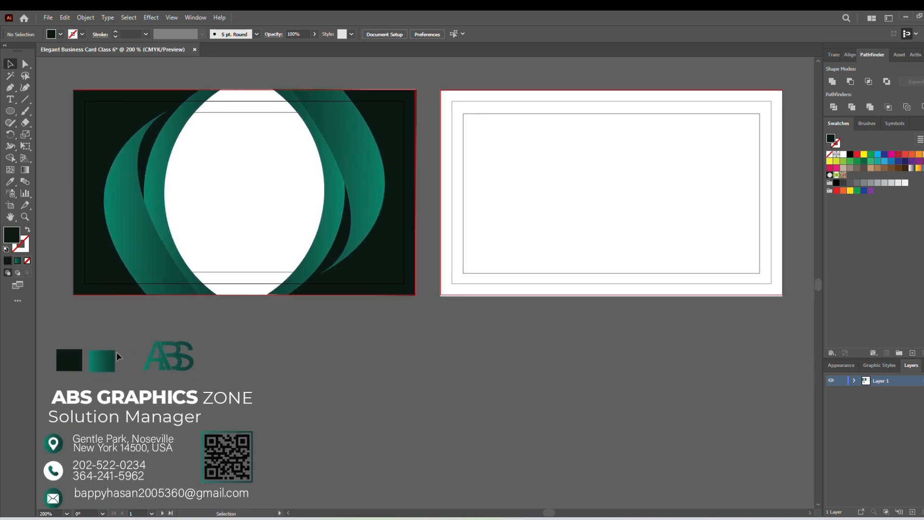
scroll(149, 353, "down", 3)
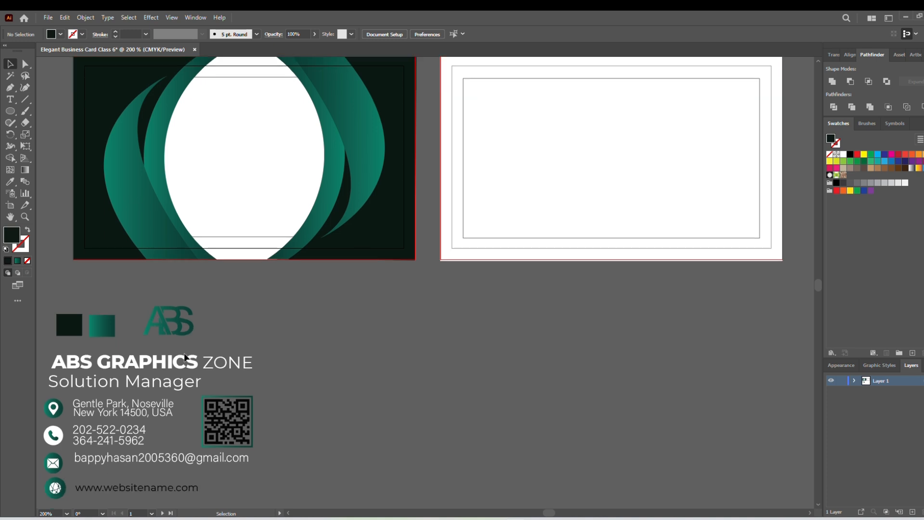
left_click(174, 311)
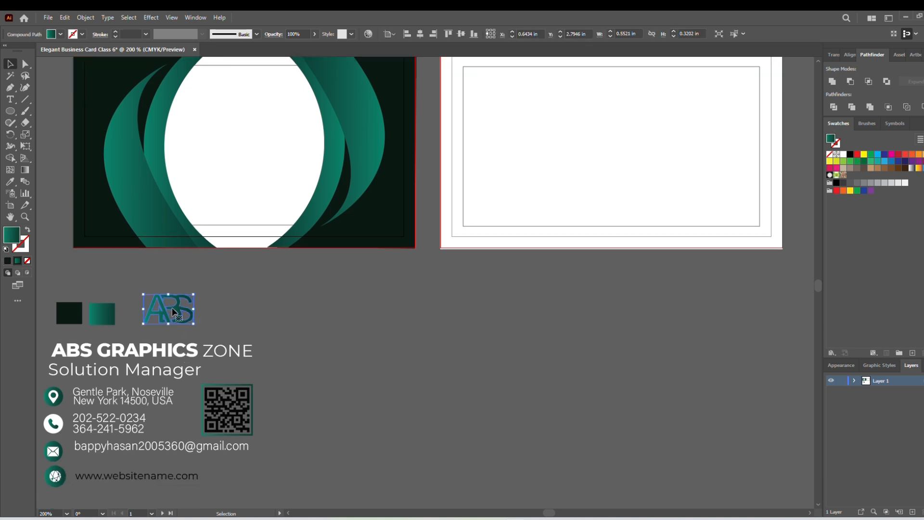
left_click_drag(174, 312, 219, 208)
left_click_drag(202, 325, 200, 313)
left_click_drag(238, 178, 240, 160)
right_click(240, 160)
mouse_move(289, 278)
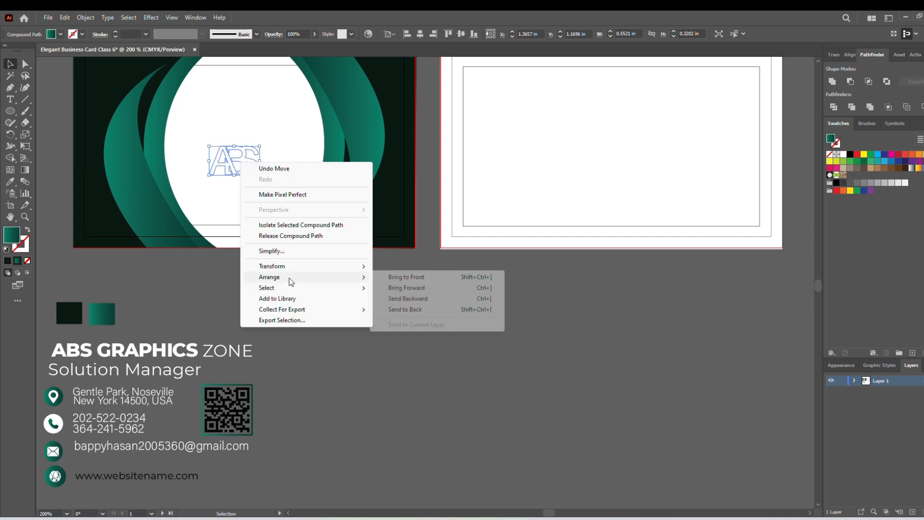
left_click(407, 277)
Position the ABS logo in the upper middle of the white oval.
left_click_drag(249, 168, 250, 135)
scroll(264, 144, "up", 2)
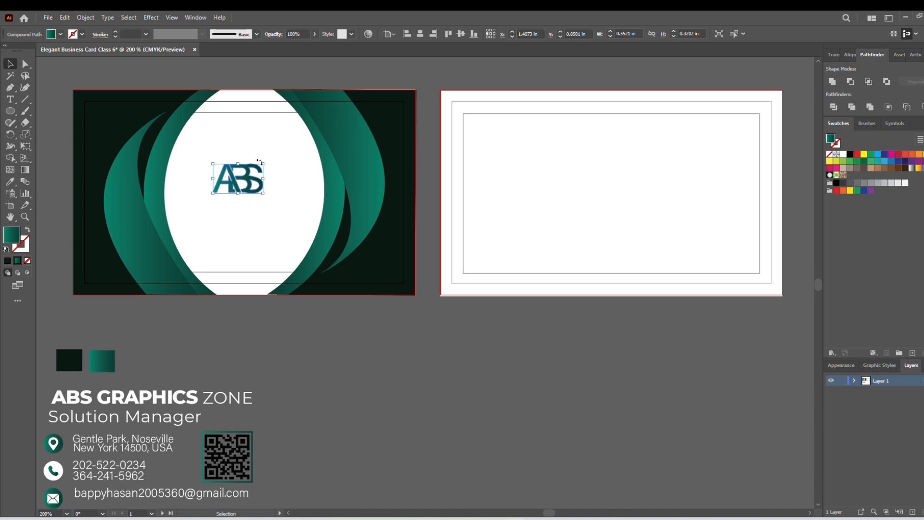
left_click_drag(246, 183, 250, 179)
Bring the website address and its globe icon to the front and fit them, scaled down, below the logo inside the white oval.
scroll(222, 298, "down", 3)
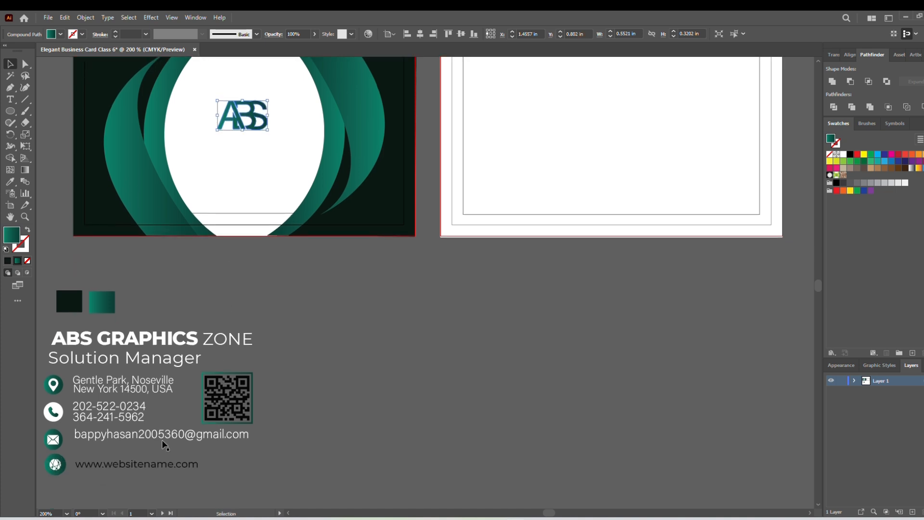
left_click(71, 465)
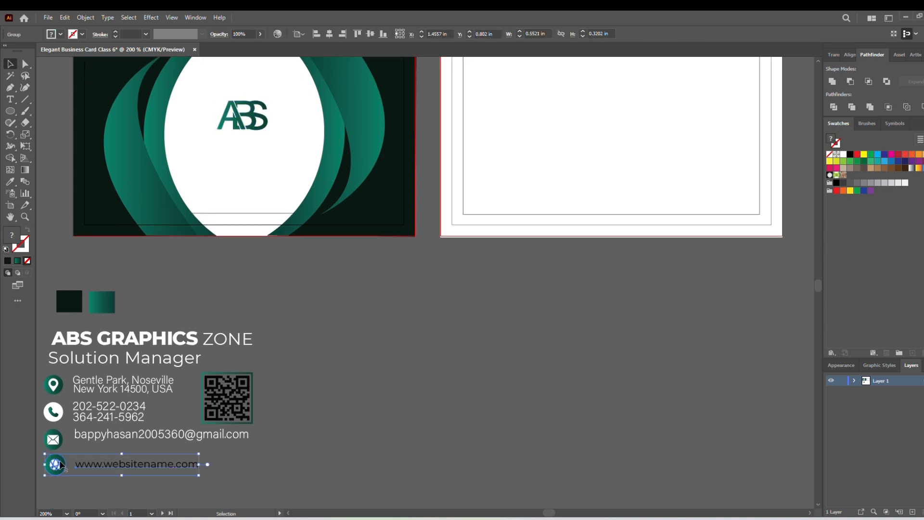
left_click_drag(83, 468, 219, 272)
right_click(220, 272)
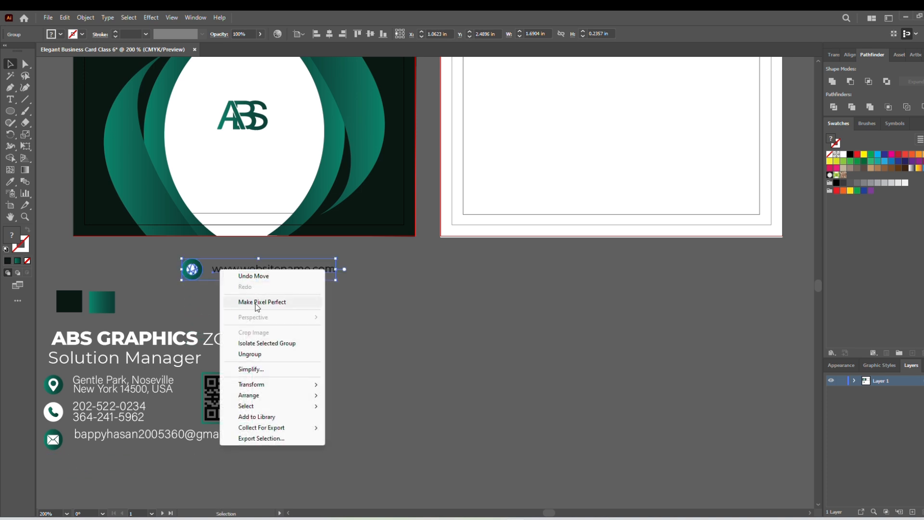
mouse_move(303, 394)
left_click(350, 395)
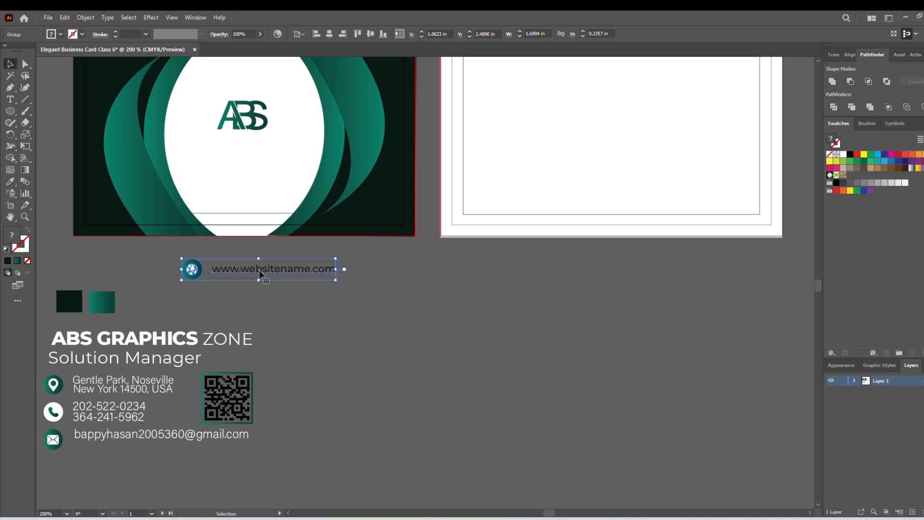
left_click_drag(260, 274, 249, 189)
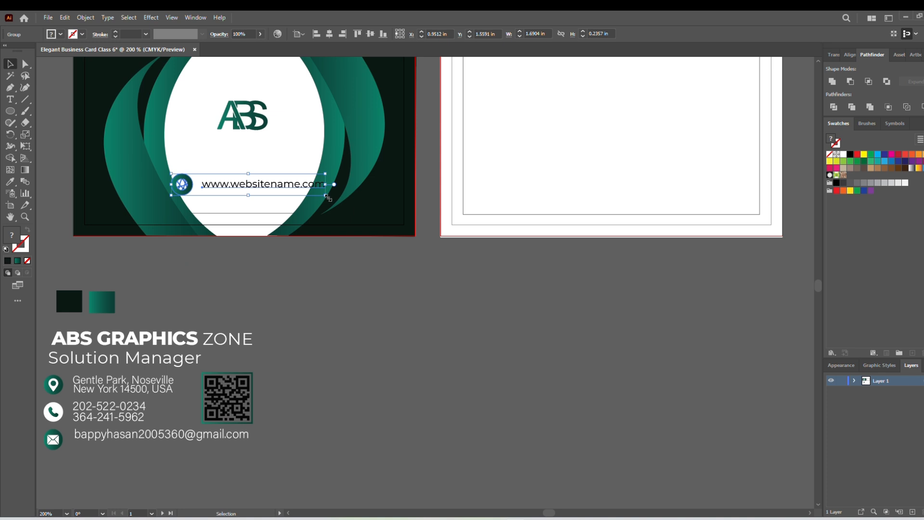
left_click_drag(329, 197, 317, 193)
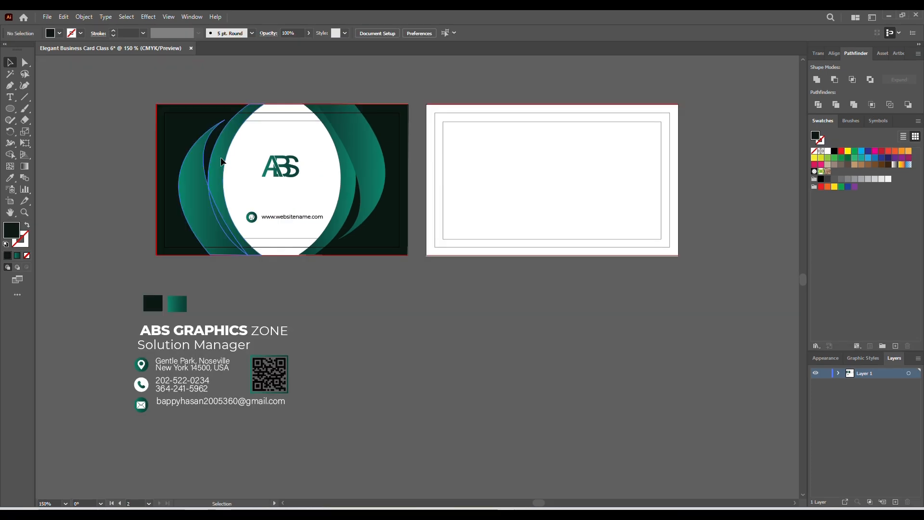
Place a copy of the first card's left crescents and dark panel on the middle of the second card.
left_click(201, 173)
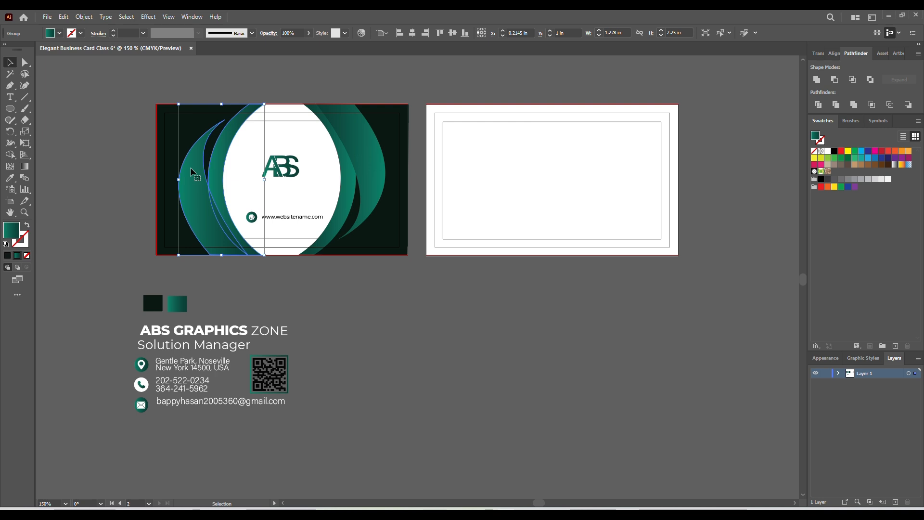
left_click(176, 154, "shift")
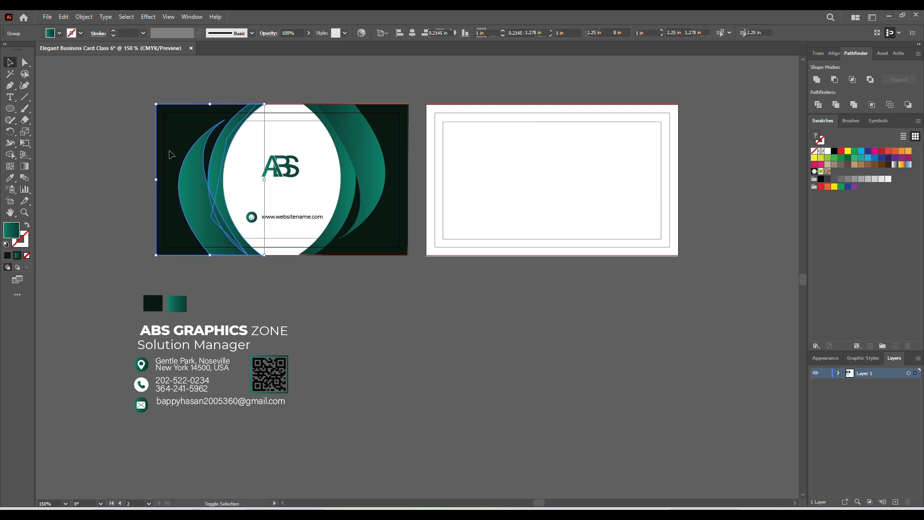
left_click_drag(209, 179, 559, 178)
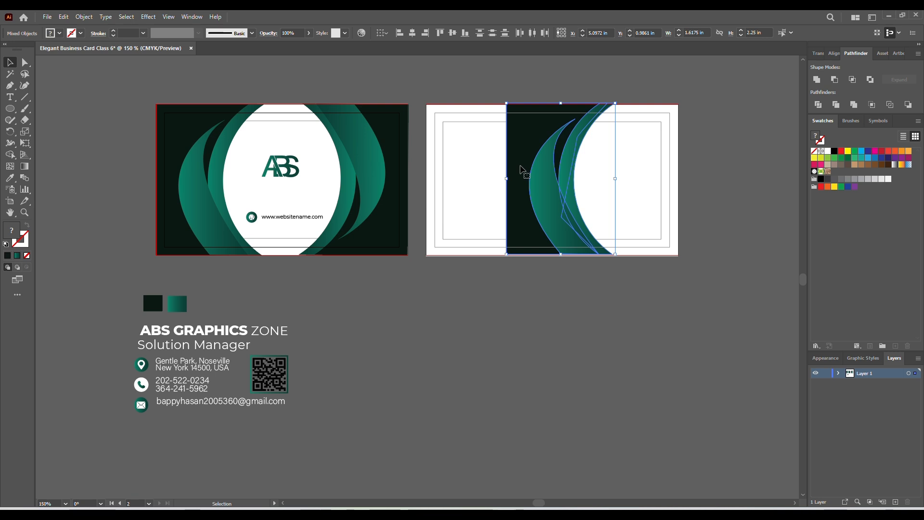
left_click(441, 82)
Begin a dark-filled Pen path along the second card's upper bleed edge, from inside the copied dark panel to the upper left corner.
left_click(552, 143)
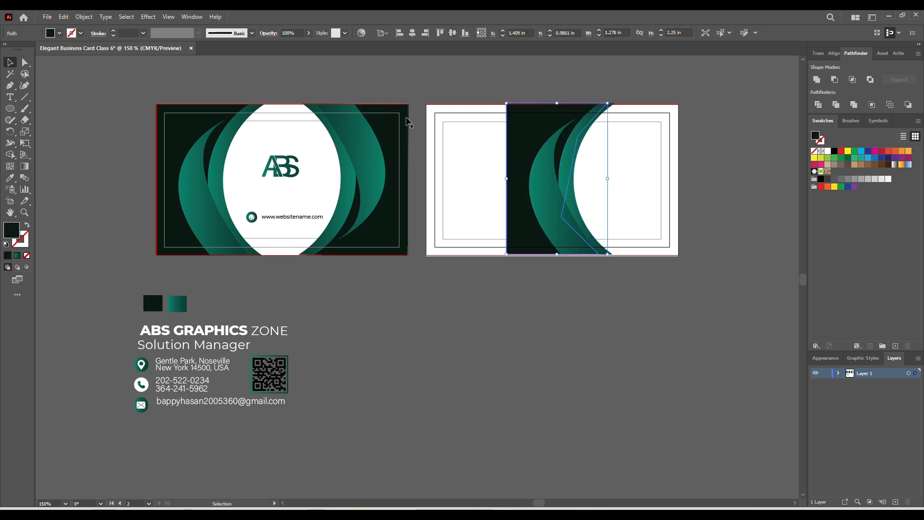
left_click(10, 86)
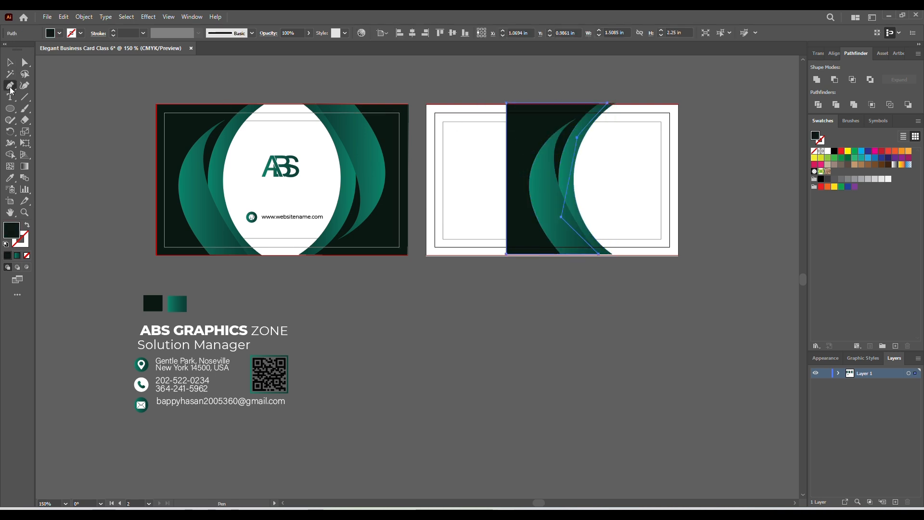
left_click(506, 104)
key("ctrl+z")
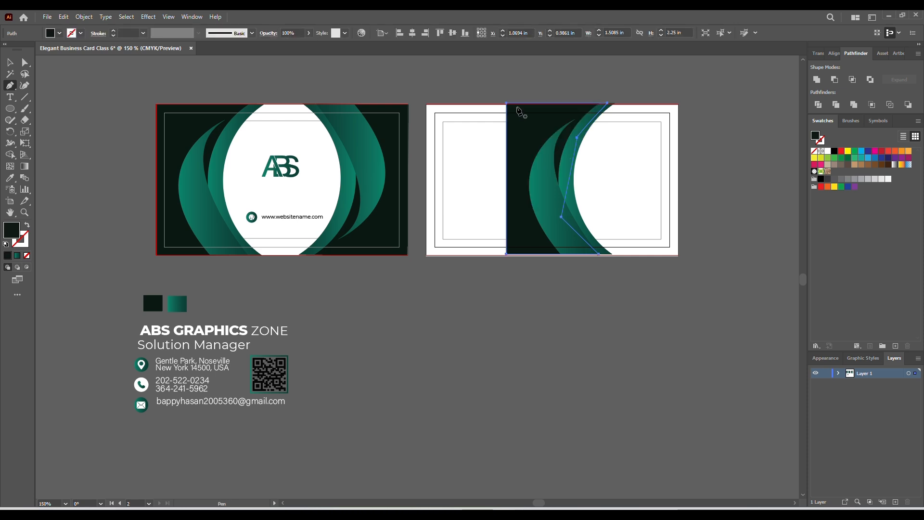
left_click(527, 104)
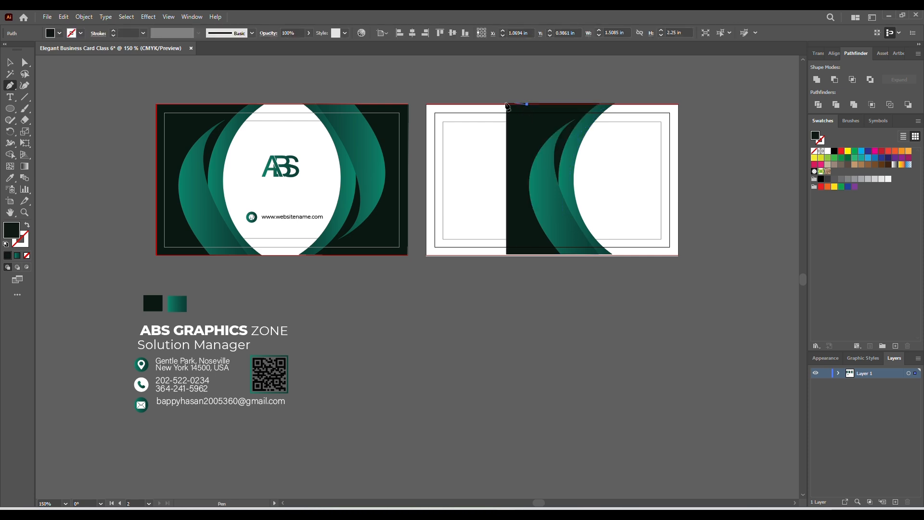
left_click(426, 104)
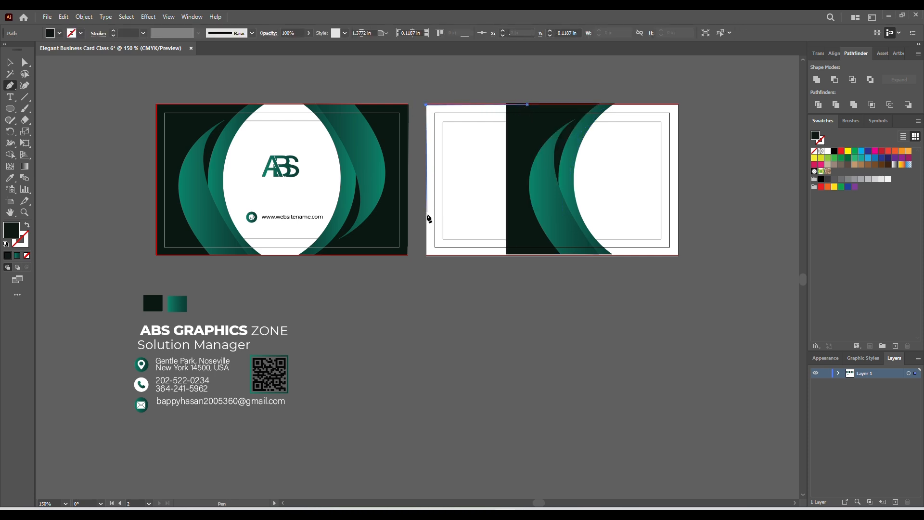
left_click(427, 255)
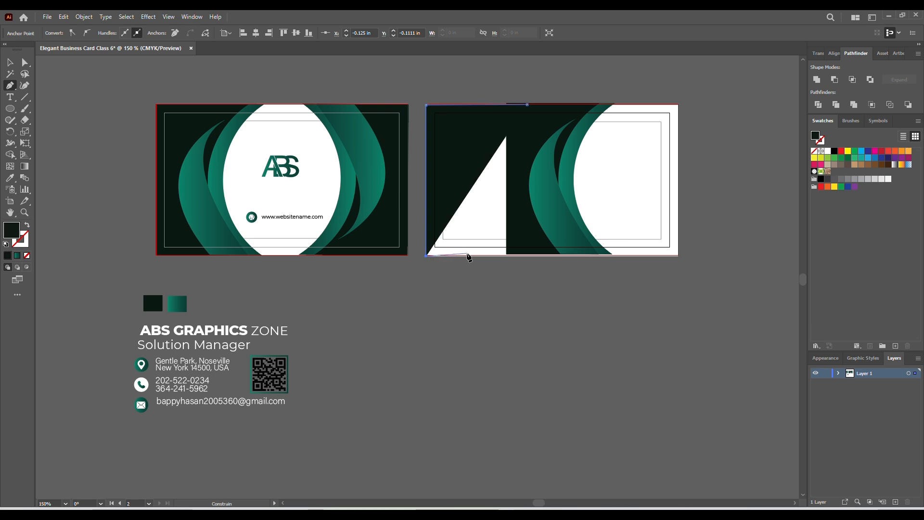
left_click(530, 256)
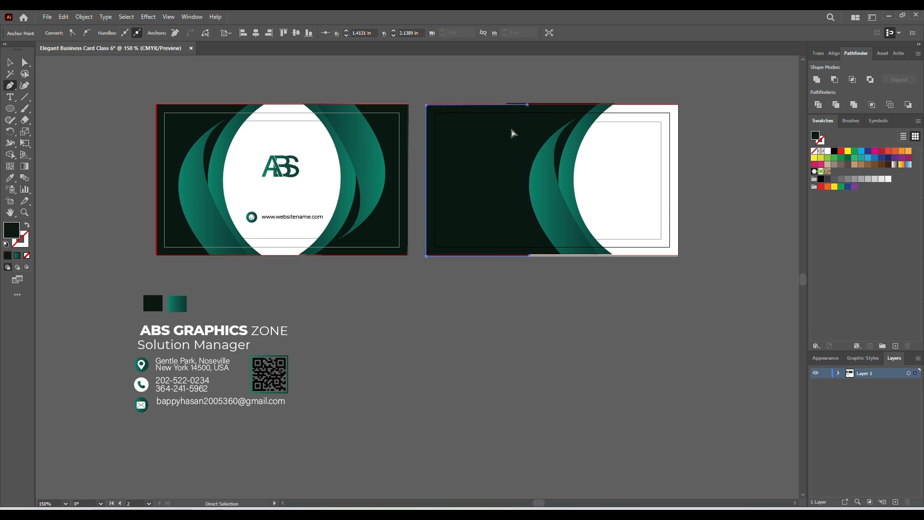
key("ctrl+z")
key("ctrl+z")
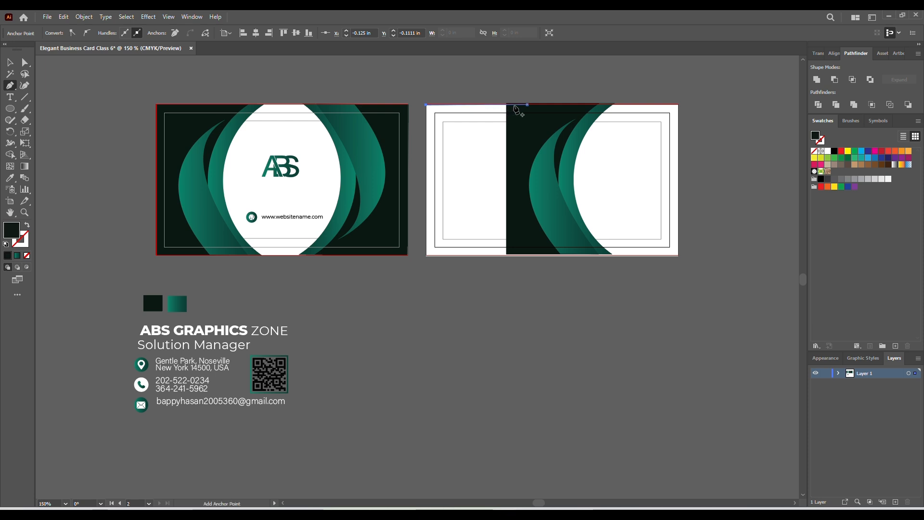
Complete the dark Pen shape along the card's left and lower edges to cover the white area left of the copied panel.
left_click(425, 255)
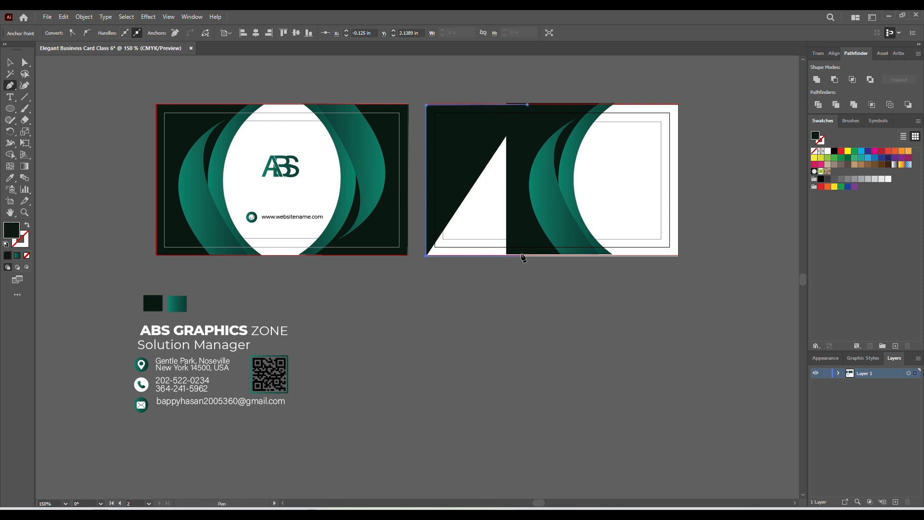
left_click(526, 255)
left_click(517, 119)
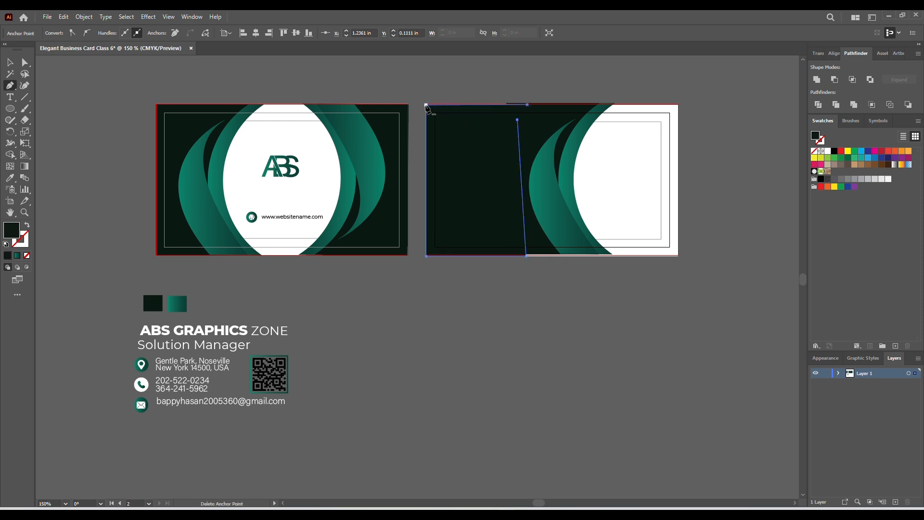
left_click(469, 105)
left_click(10, 62)
left_click(470, 95)
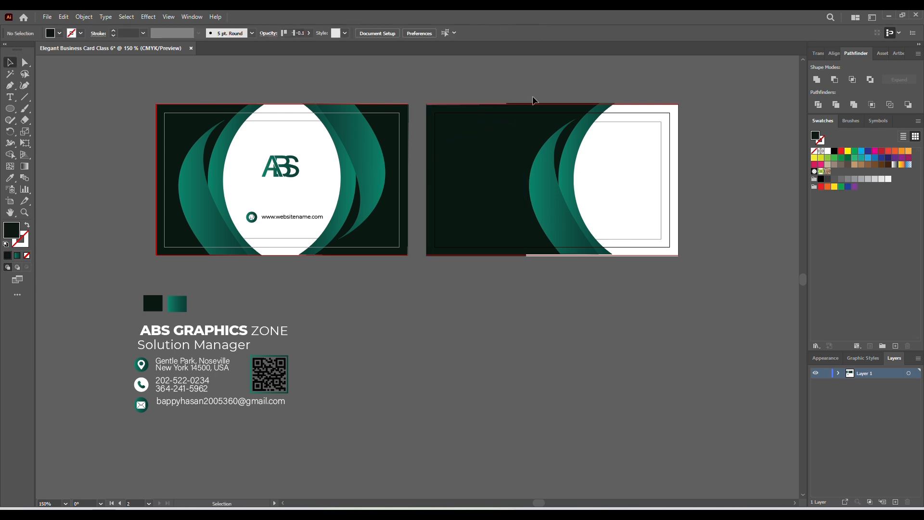
Fit the upper edges of the copied dark panel and green crescents to the second card's upper bleed edge.
left_click(563, 111)
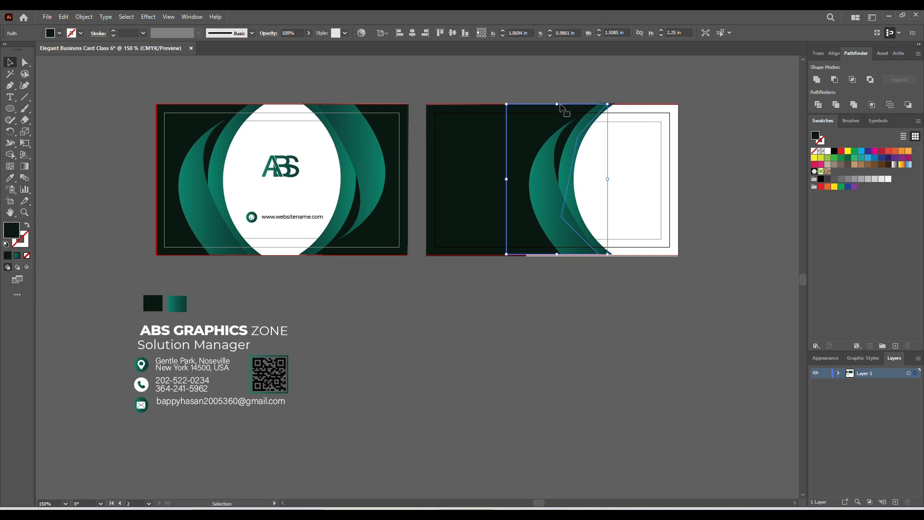
left_click(609, 100)
left_click(611, 107)
left_click(587, 103)
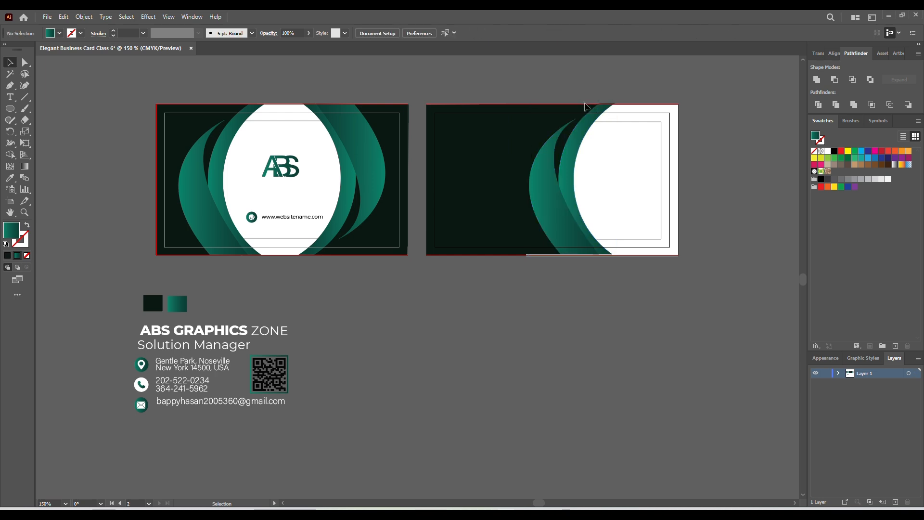
left_click(588, 113)
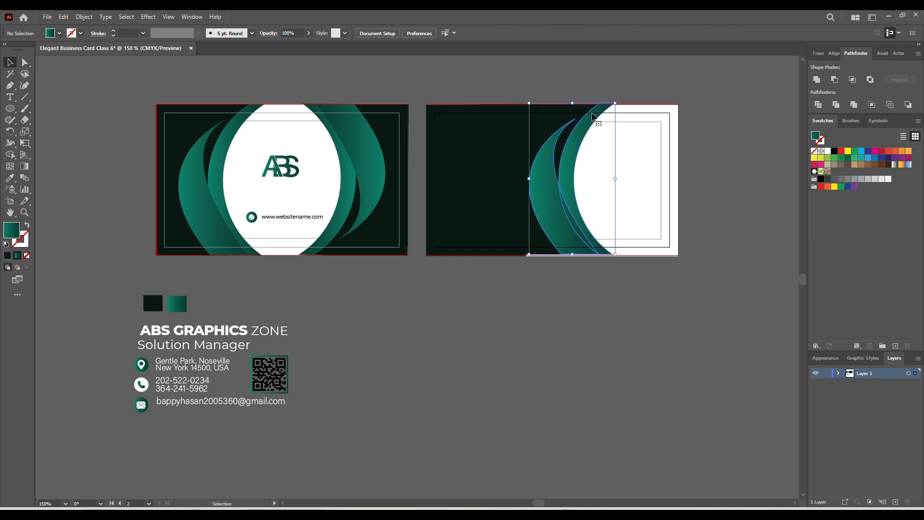
left_click(569, 99)
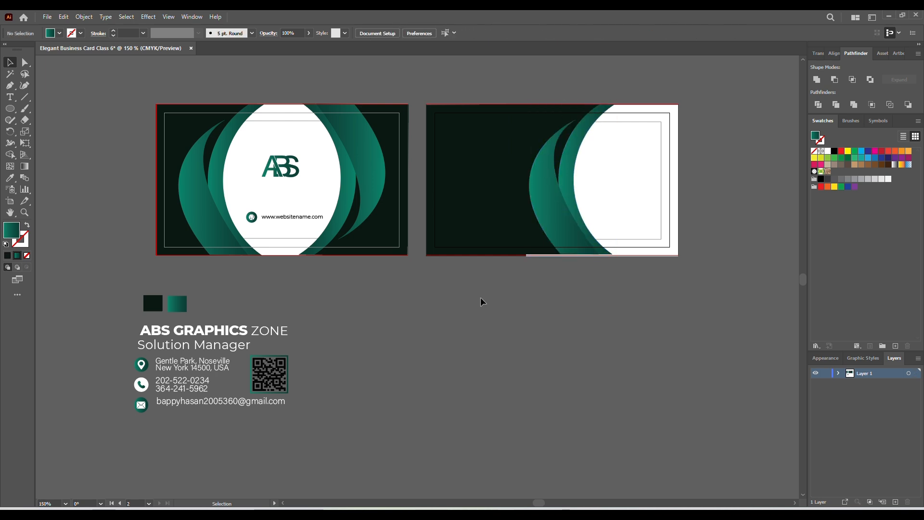
Extend the lower edges of the dark panel and green crescents to the second card's lower bleed edge.
left_click(536, 254)
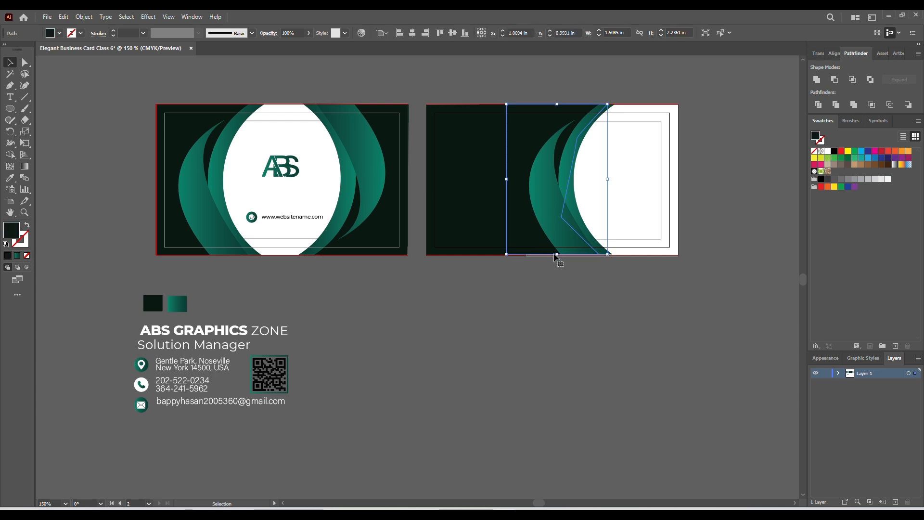
left_click_drag(557, 255, 556, 257)
left_click(559, 281)
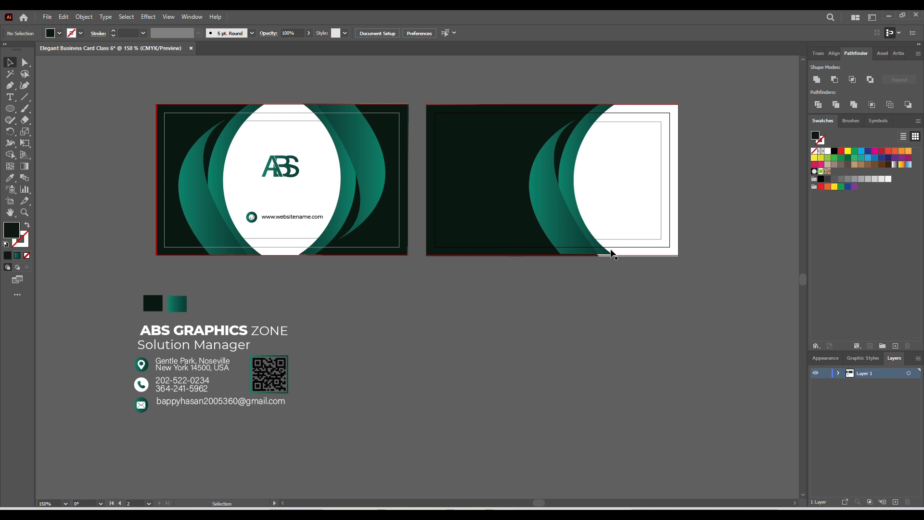
left_click(600, 254)
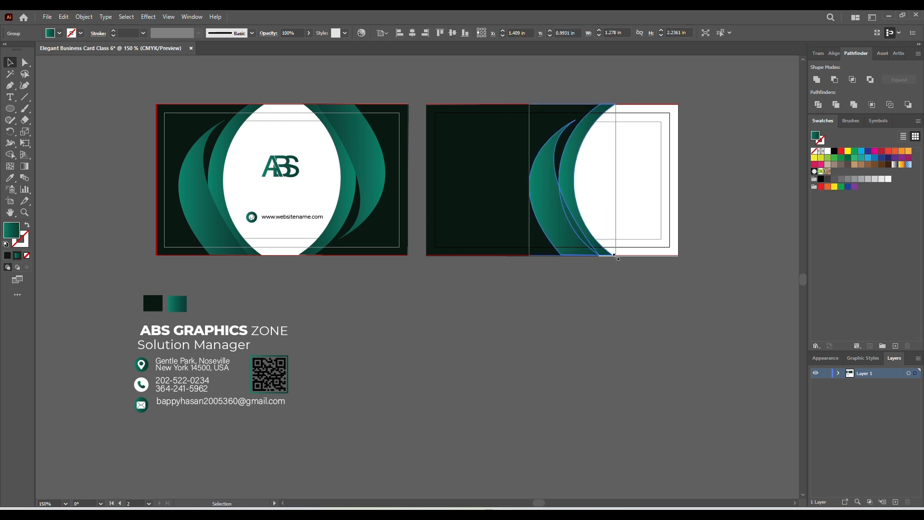
left_click(604, 303)
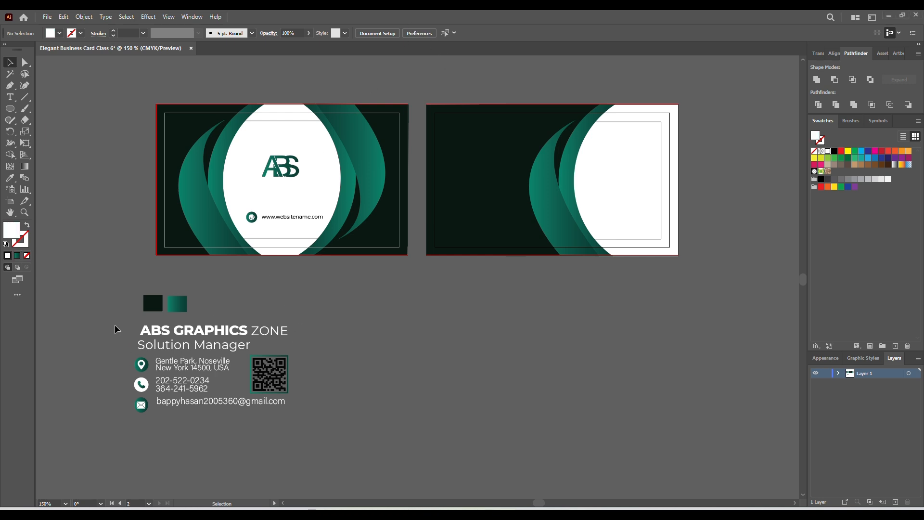
Scale down the company name and job title group, and recolor the ABS GRAPHICS ZONE text to black (000000).
left_click(252, 345)
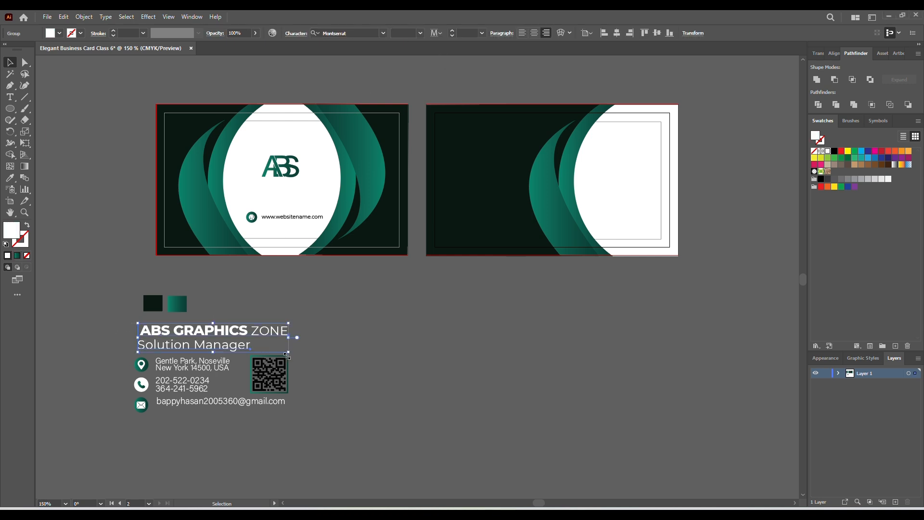
left_click_drag(288, 357, 255, 346)
double_click(204, 339)
double_click(203, 339)
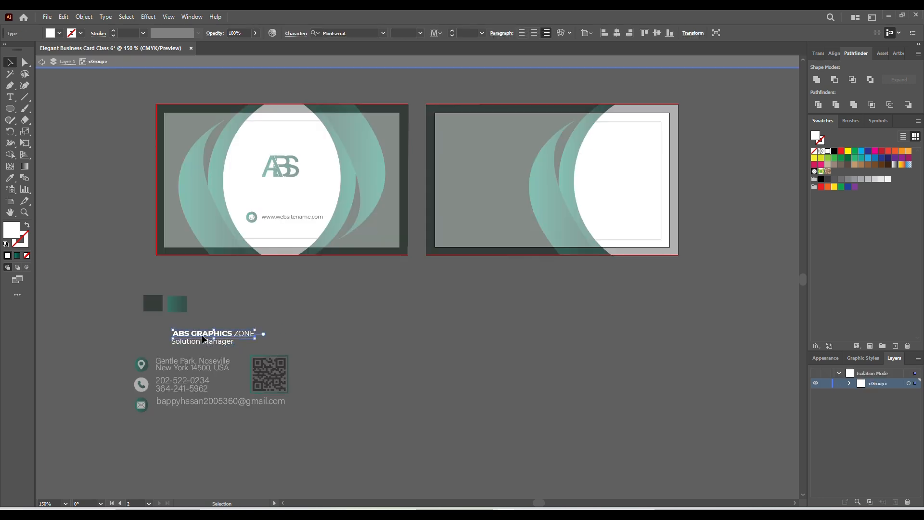
key("ctrl+a")
double_click(10, 230)
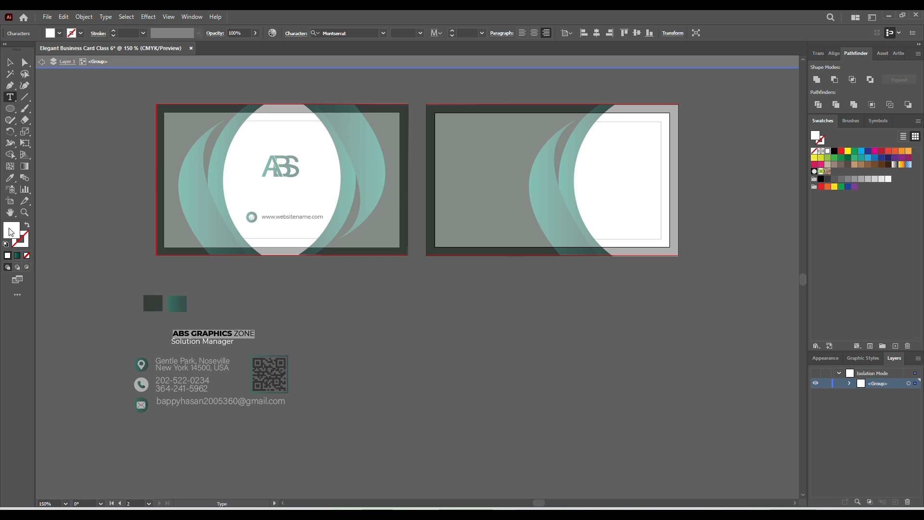
left_click_drag(555, 305, 490, 317)
left_click(732, 199)
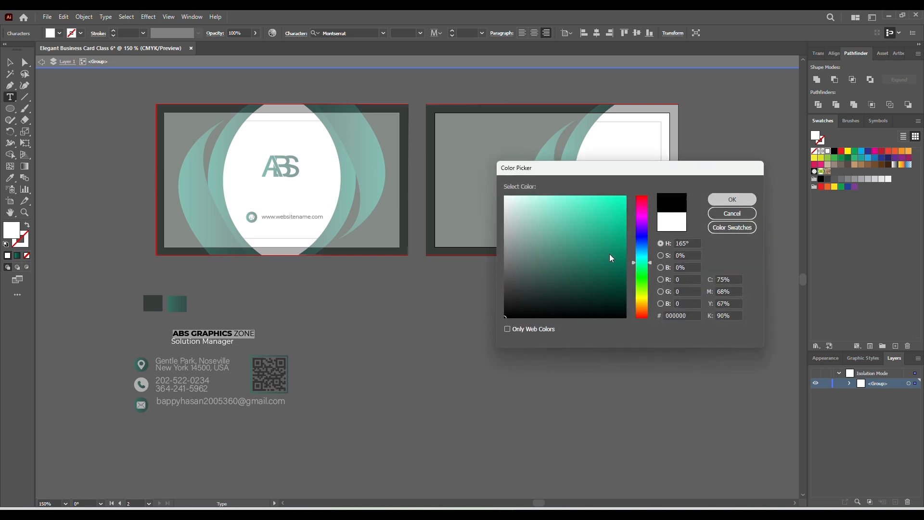
Recolor the Solution Manager text to black and leave the group's isolation mode.
left_click(174, 341)
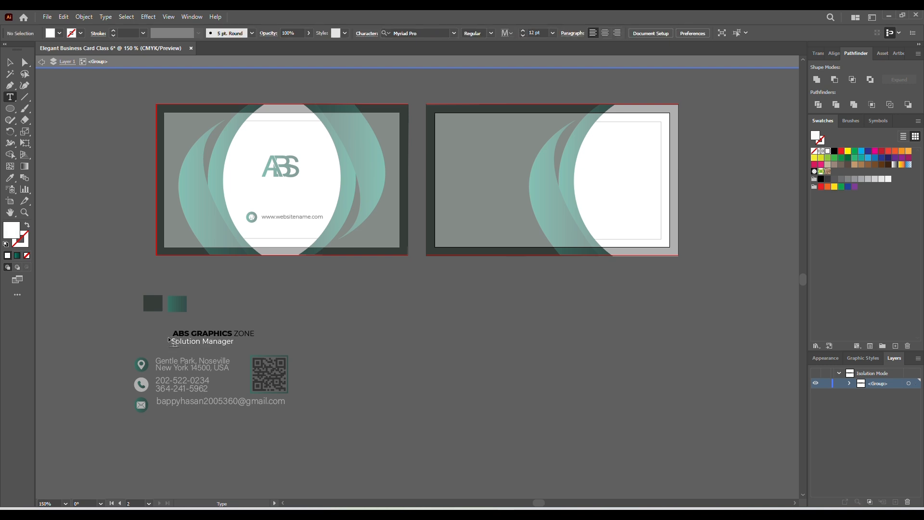
left_click_drag(174, 341, 240, 342)
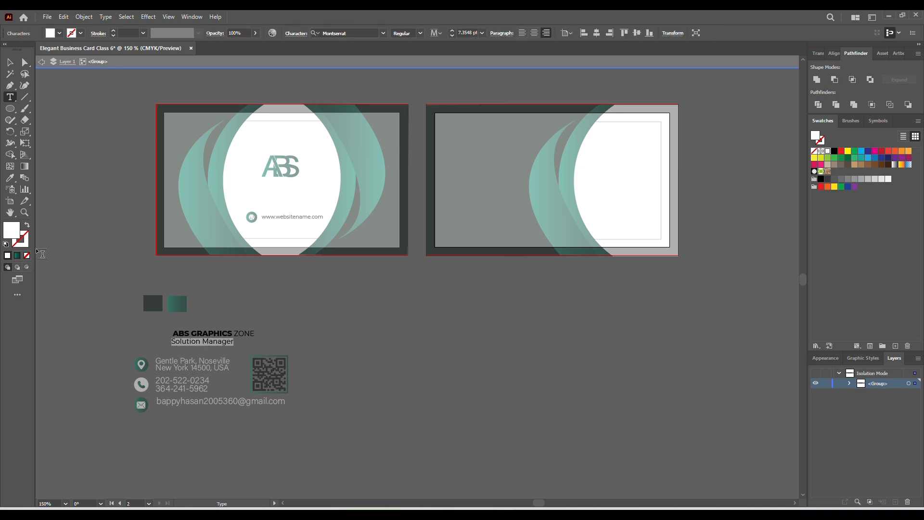
double_click(12, 236)
type("000000")
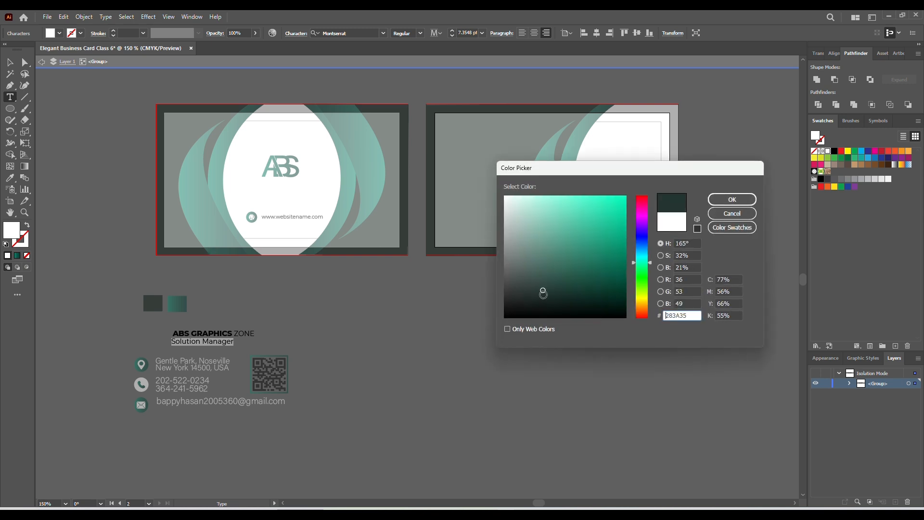
left_click(720, 204)
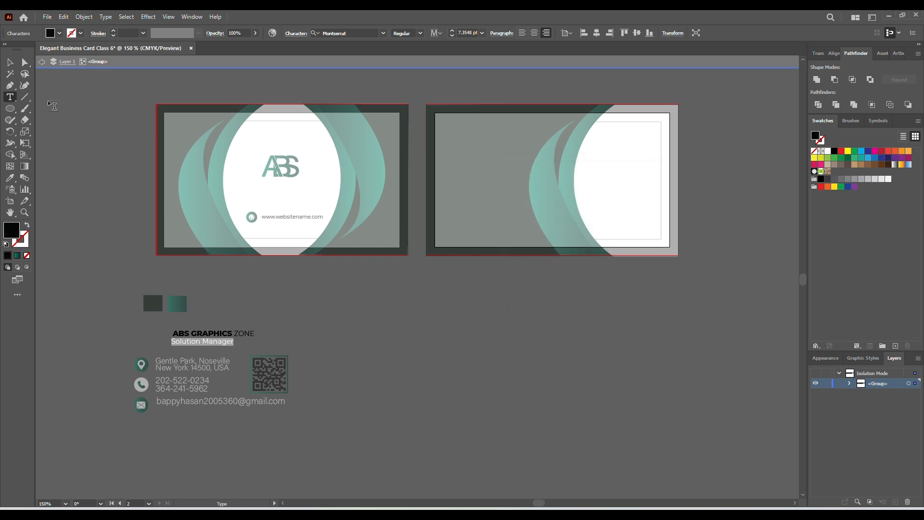
left_click(13, 63)
left_click(84, 125)
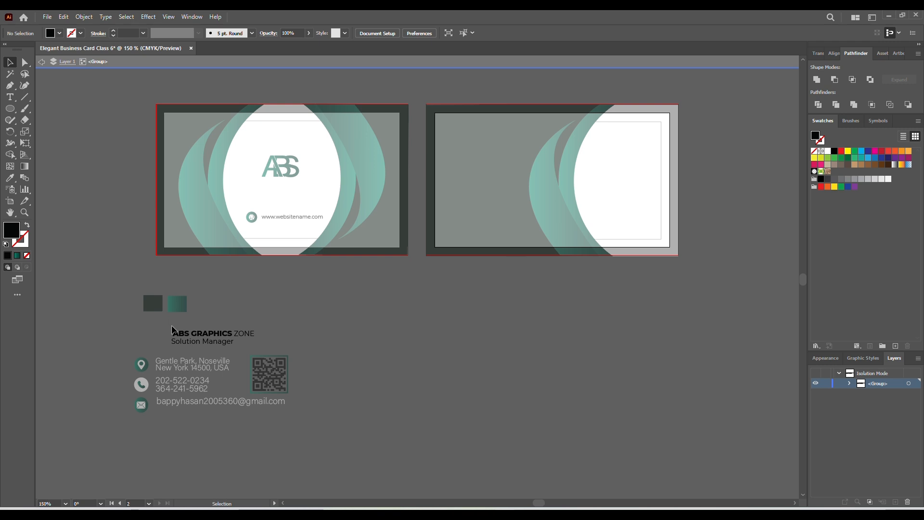
double_click(171, 325)
Move the company name and job title onto the second card's white area, bring them to the front and position them above its middle.
left_click_drag(171, 329, 609, 201)
right_click(609, 202)
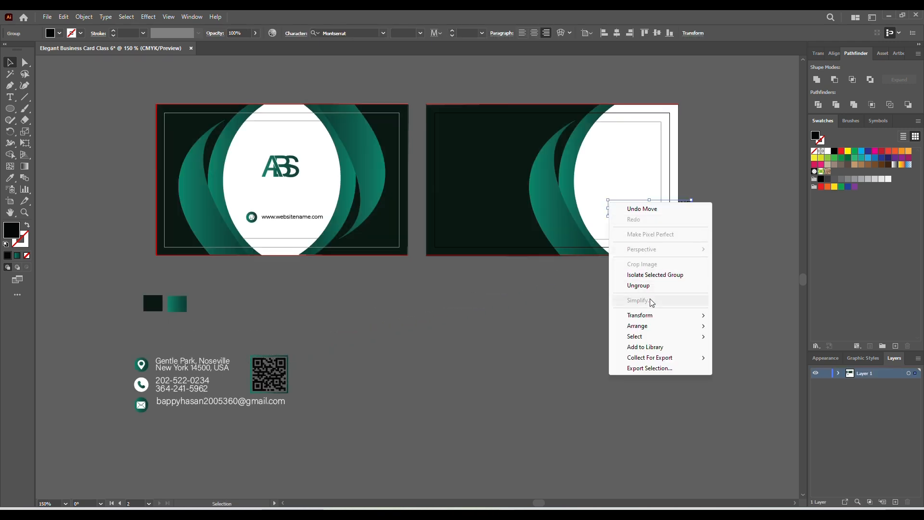
mouse_move(640, 326)
left_click(734, 324)
left_click_drag(649, 215, 618, 163)
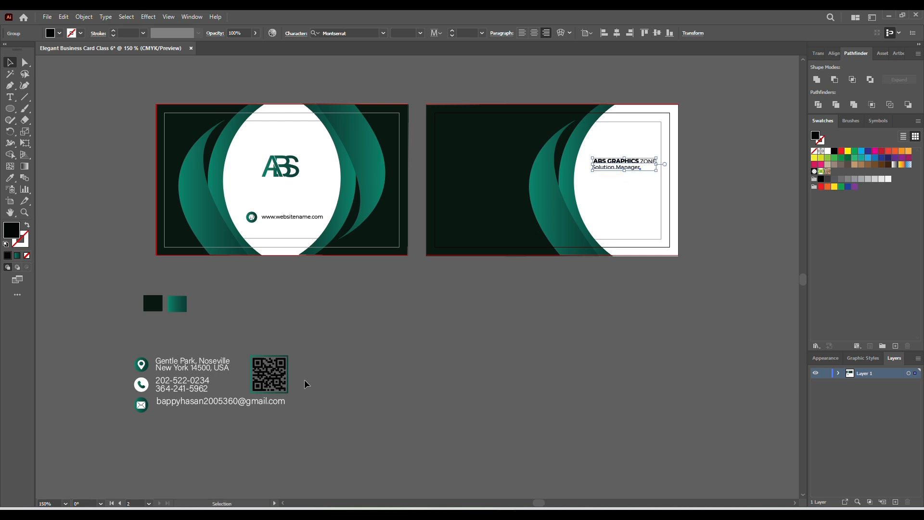
Bring the QR code to the front and place it below the job title in the second card's white area.
left_click_drag(277, 389, 494, 356)
right_click(496, 355)
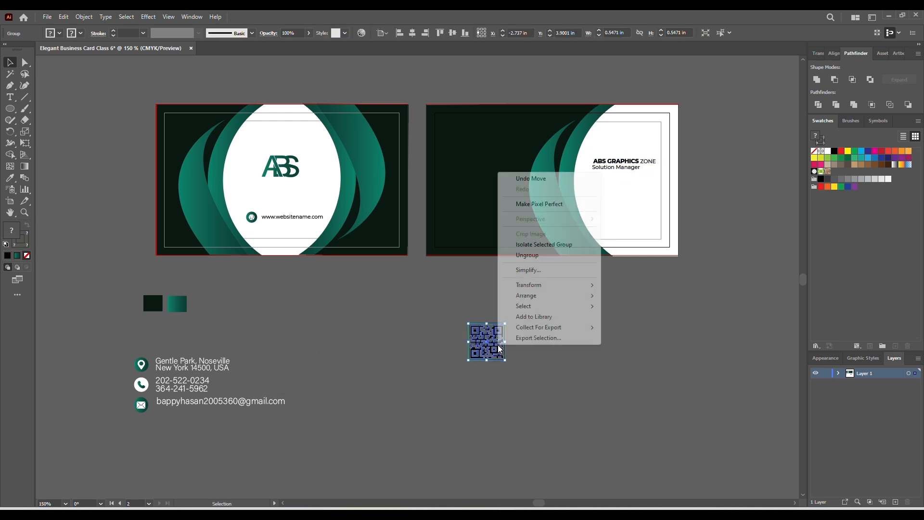
mouse_move(548, 295)
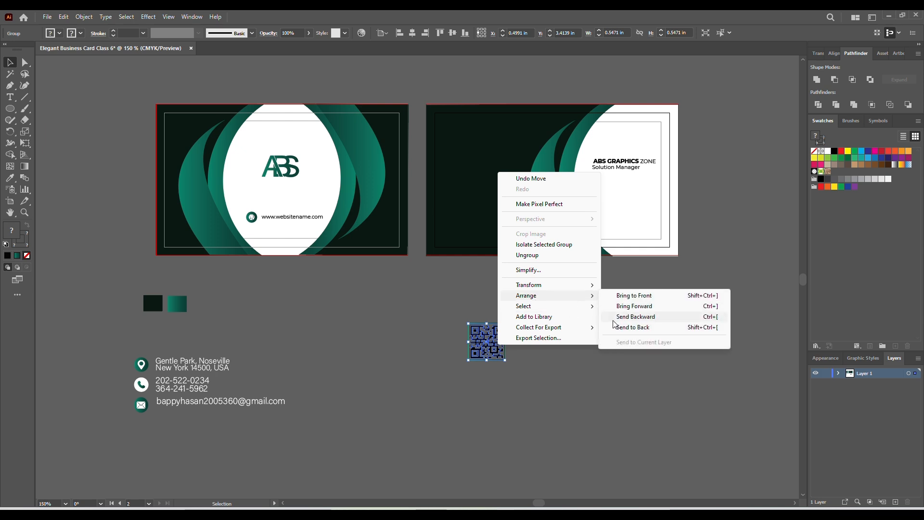
left_click(638, 295)
left_click_drag(484, 349, 643, 225)
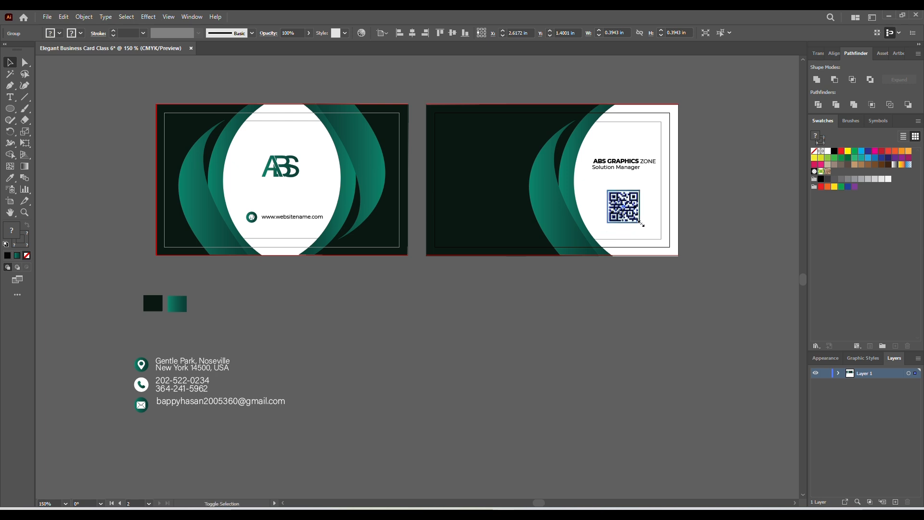
Try enlarging and repositioning the company name and job title above the QR code.
left_click(626, 171)
left_click_drag(657, 172, 624, 161)
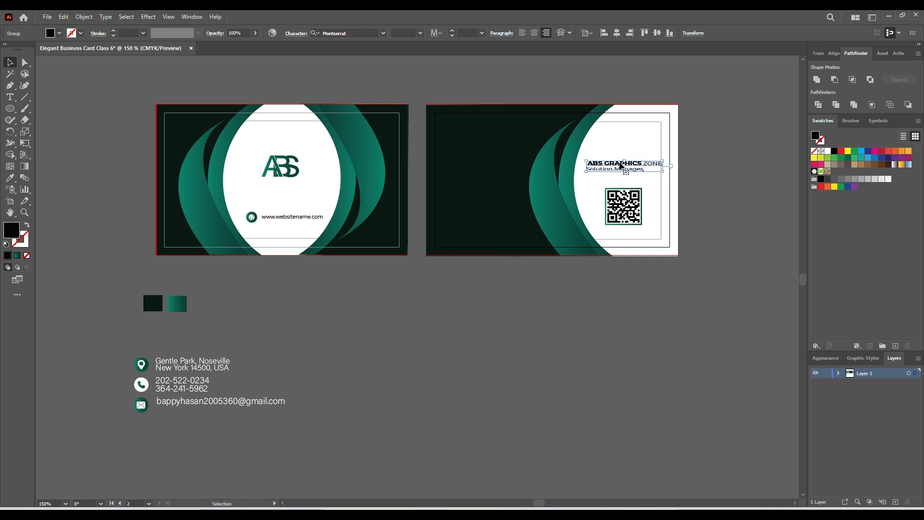
key("ctrl+z")
key("ctrl+z")
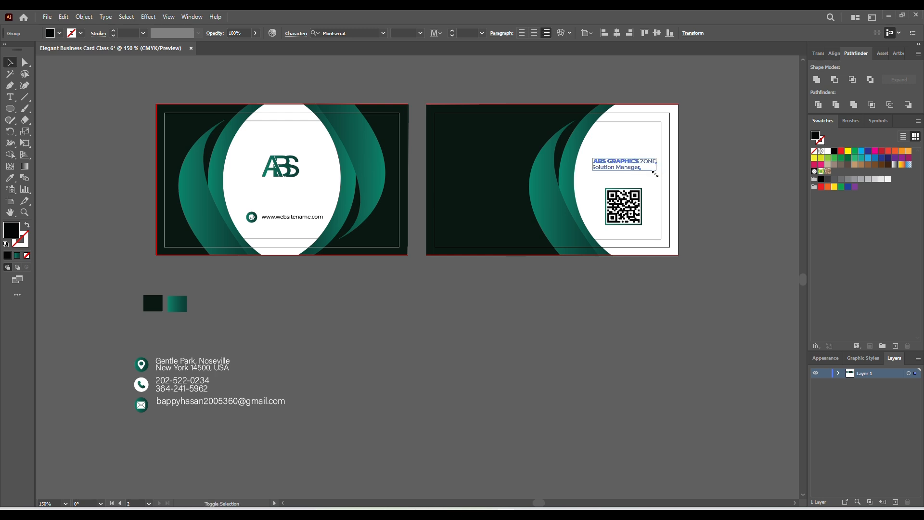
Resize the company name and job title group and position it above the QR code in the second card's white area.
left_click_drag(655, 173, 634, 167)
left_click(592, 303)
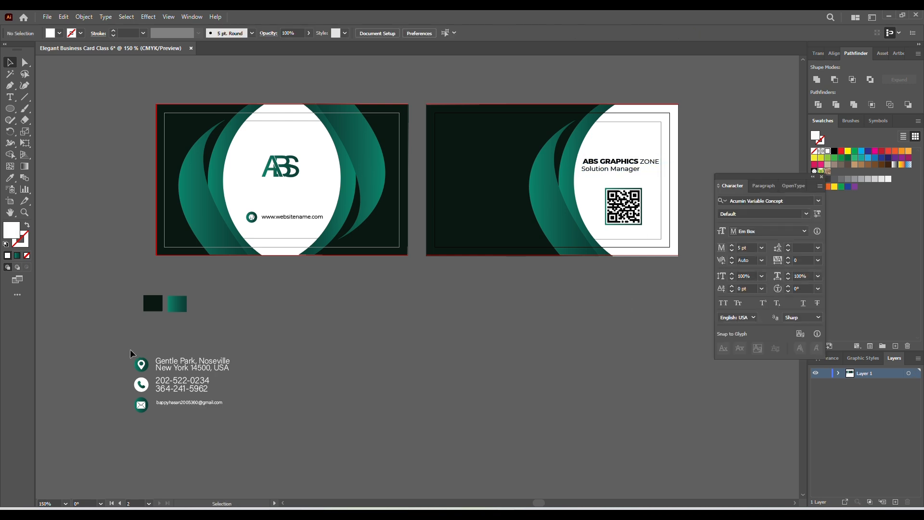
Move the contact details with their icons onto the second card's dark panel and scale them down to fit beside the crescents.
left_click_drag(129, 351, 512, 179)
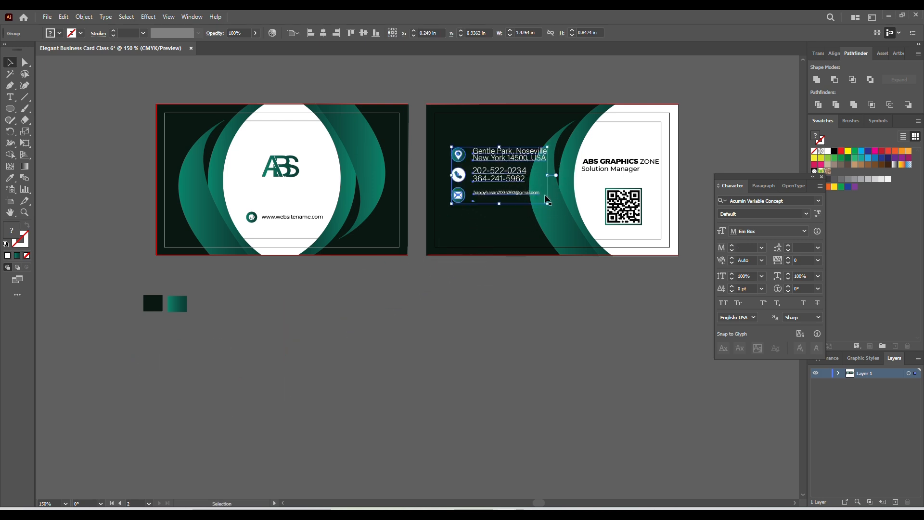
left_click(464, 358)
left_click(501, 181)
left_click_drag(547, 147, 500, 189)
Isolate the e-mail line within the contact details, set its font size to 5 pt, and leave isolation mode.
left_click(487, 209)
double_click(485, 202)
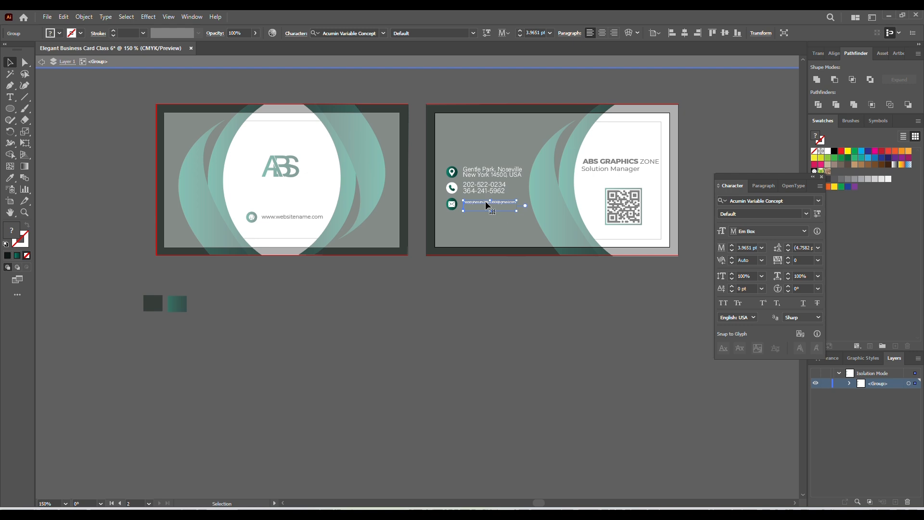
left_click(486, 203)
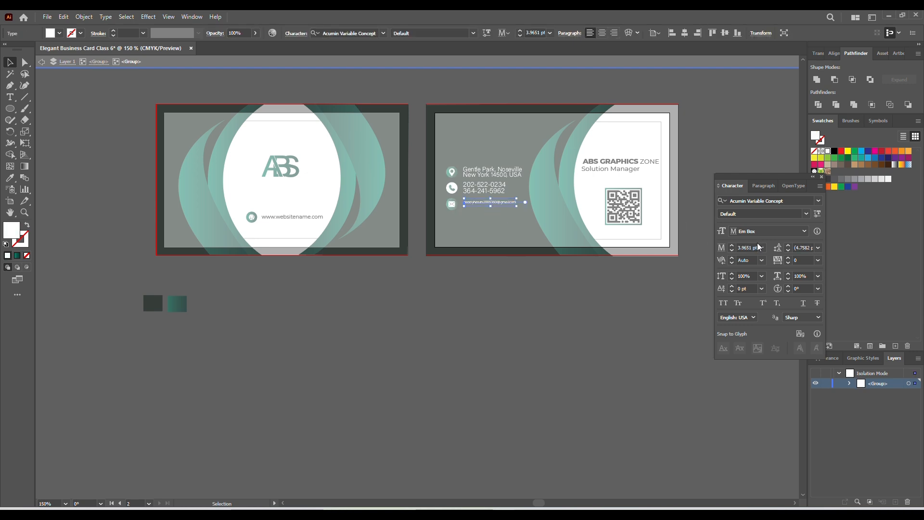
left_click(732, 246)
left_click(732, 246)
left_click(732, 246)
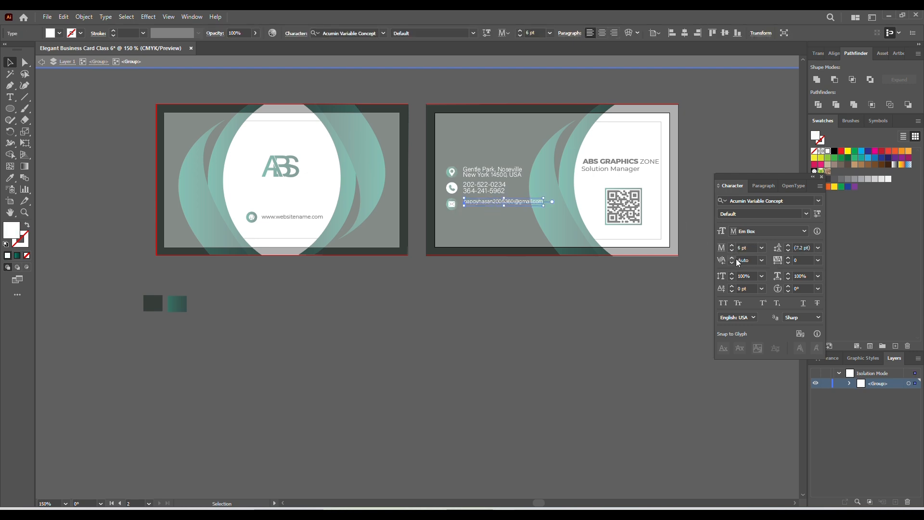
left_click(731, 251)
left_click(386, 329)
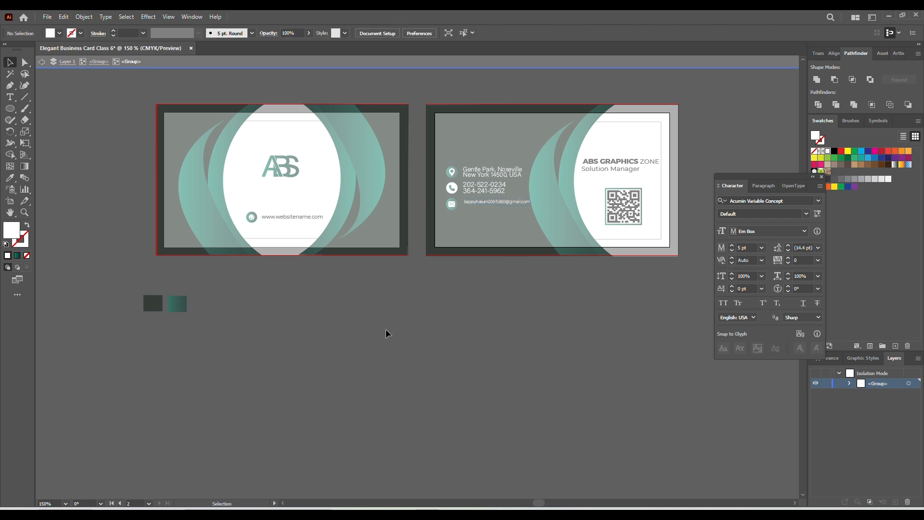
double_click(384, 330)
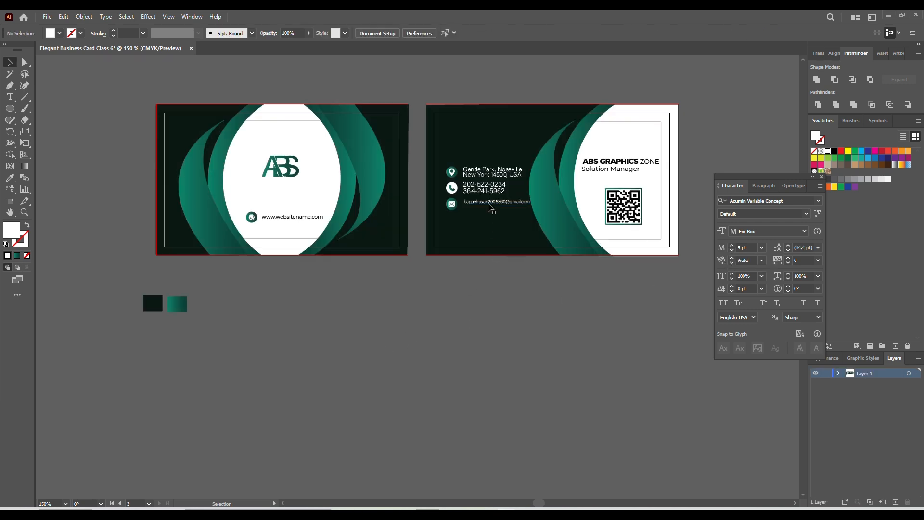
Shift the contact details group slightly left on the dark panel, away from the green crescents.
left_click(490, 208)
left_click_drag(490, 208, 486, 207)
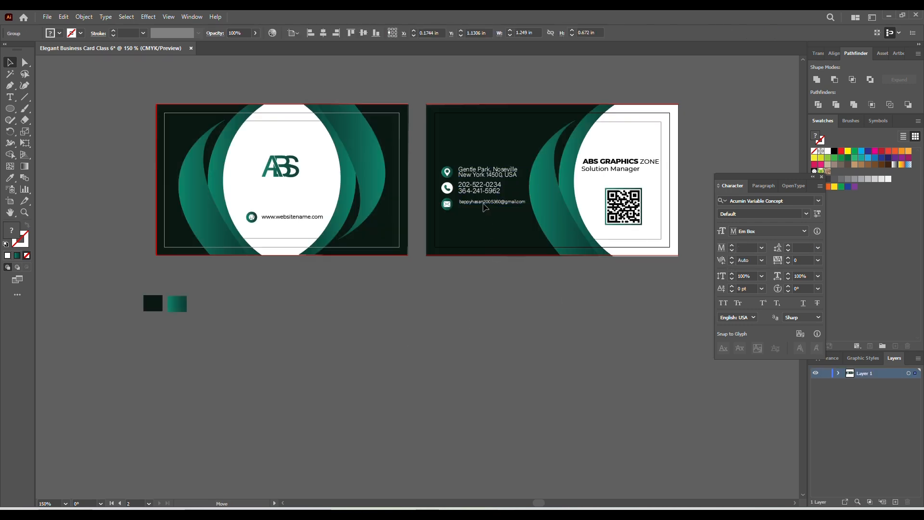
left_click(474, 322)
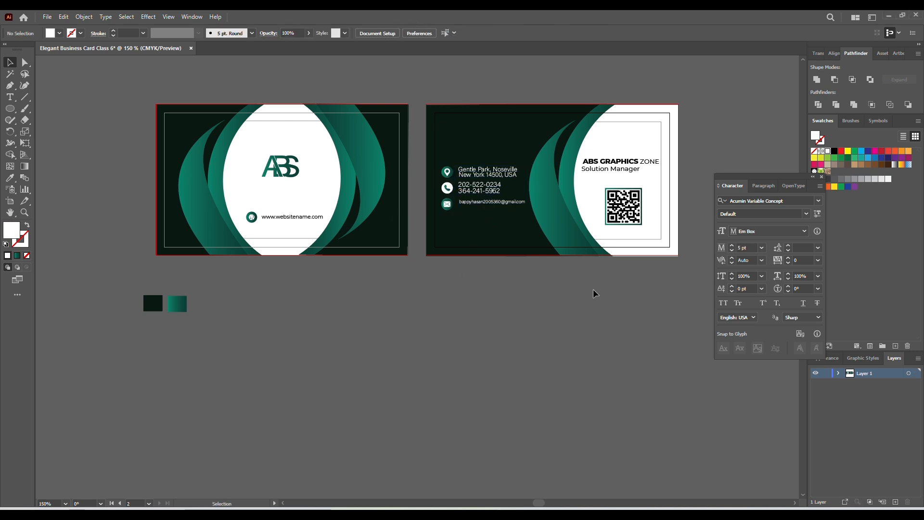
Try duplicating only the company name from its group onto the dark panel above the contact details.
left_click(627, 162)
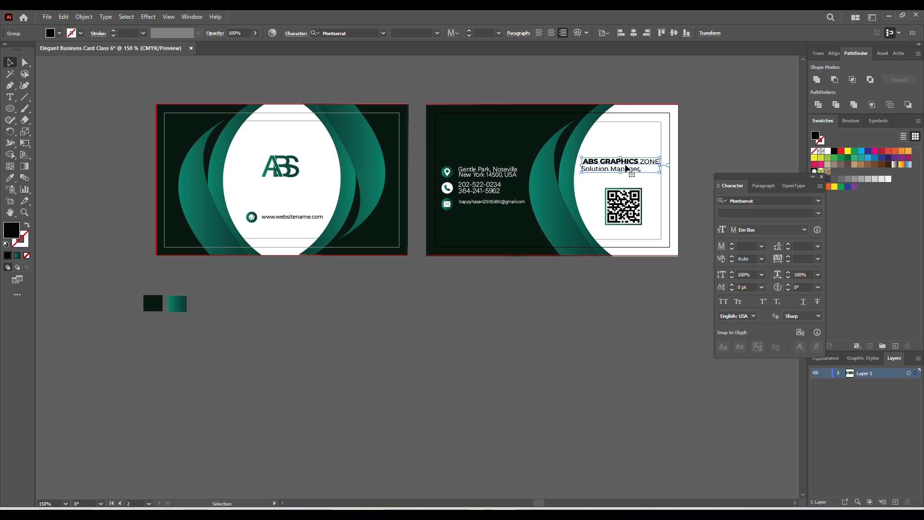
double_click(627, 168)
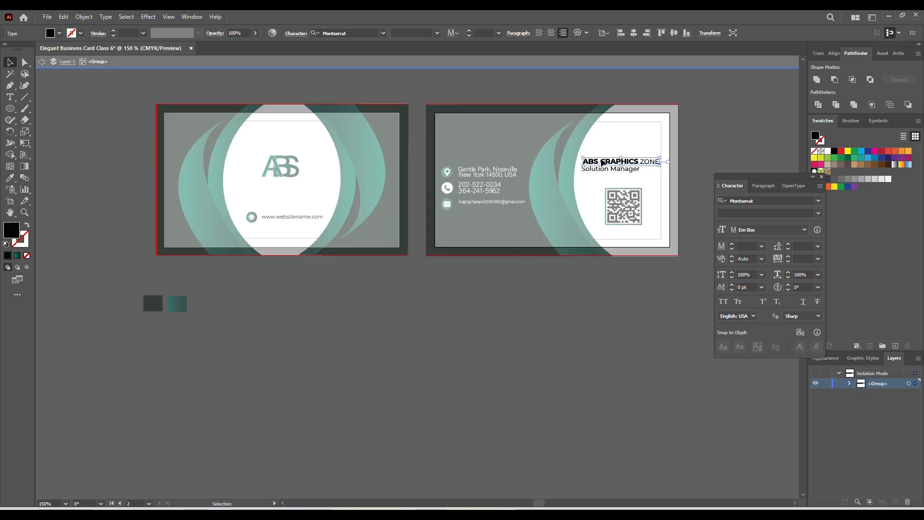
left_click_drag(600, 162, 466, 153)
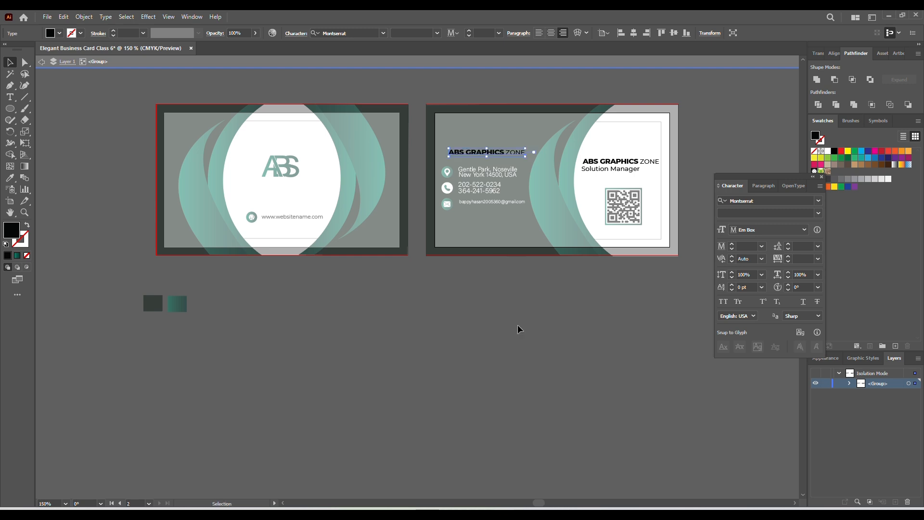
double_click(518, 325)
Recolor the company name copy on the dark panel to white (FFFFFF) and leave isolation mode.
left_click(482, 154)
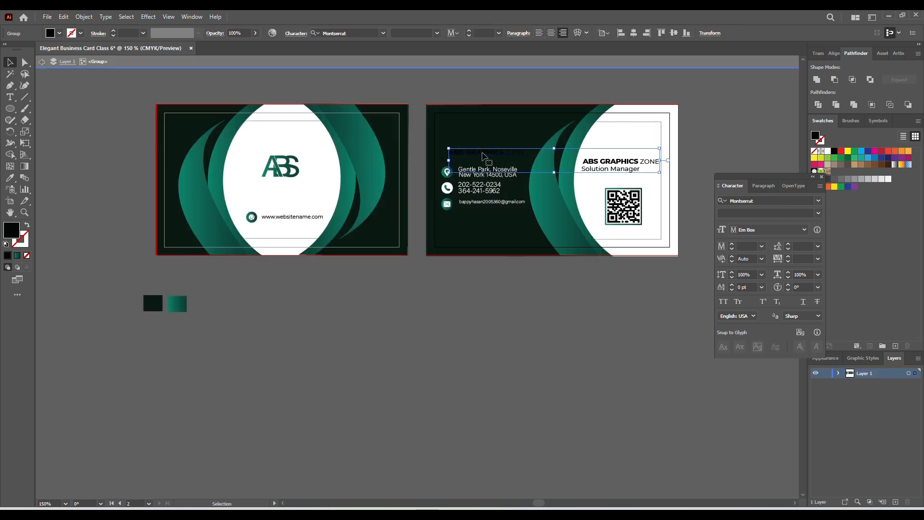
double_click(483, 154)
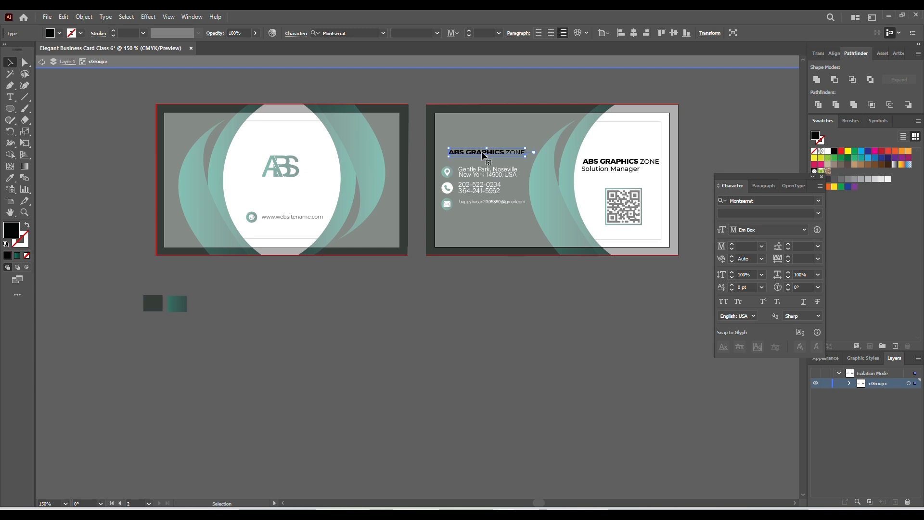
double_click(470, 149)
key("ctrl+a")
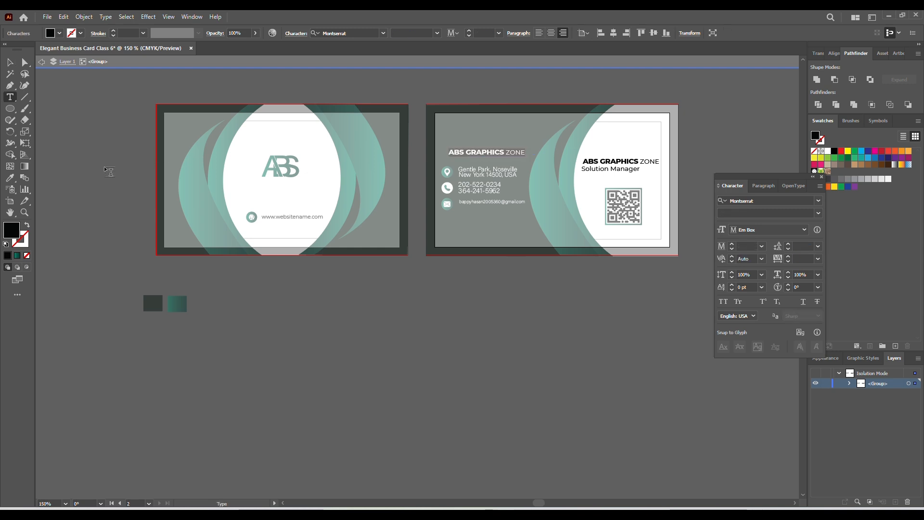
double_click(15, 236)
left_click_drag(506, 222, 503, 190)
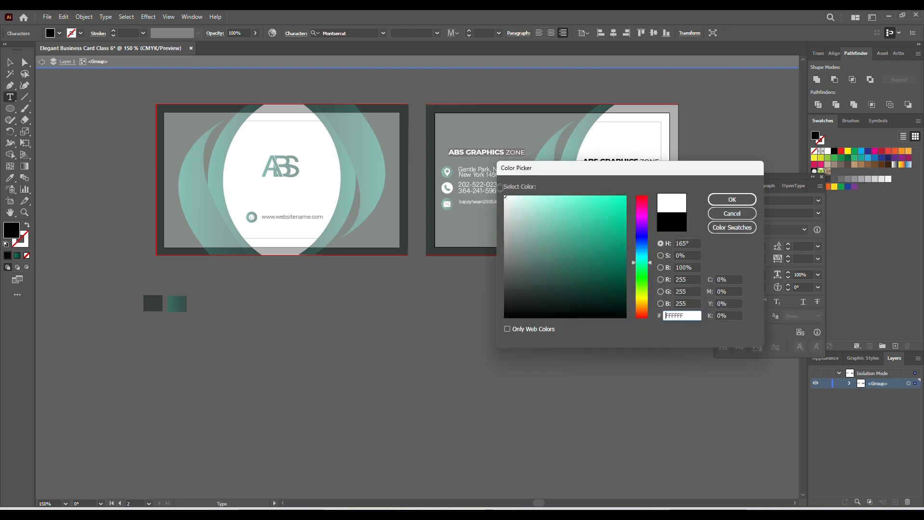
left_click(732, 198)
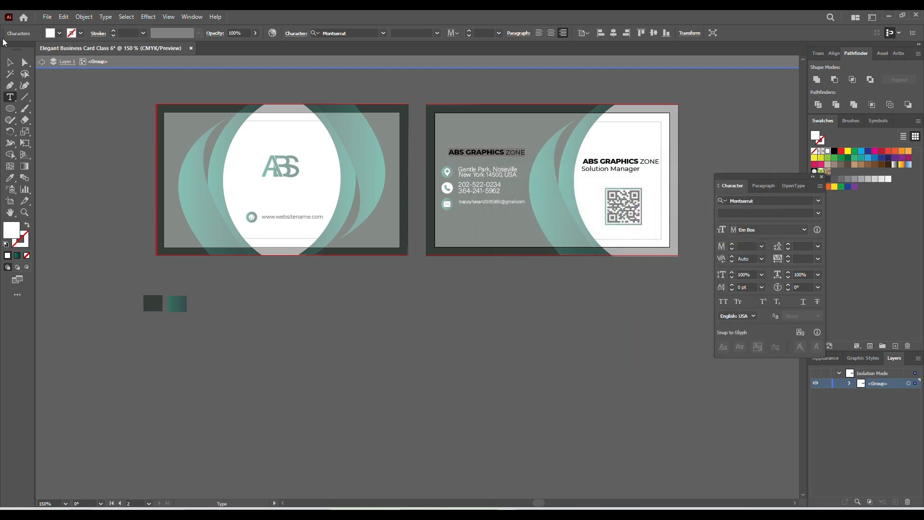
left_click(9, 62)
double_click(530, 308)
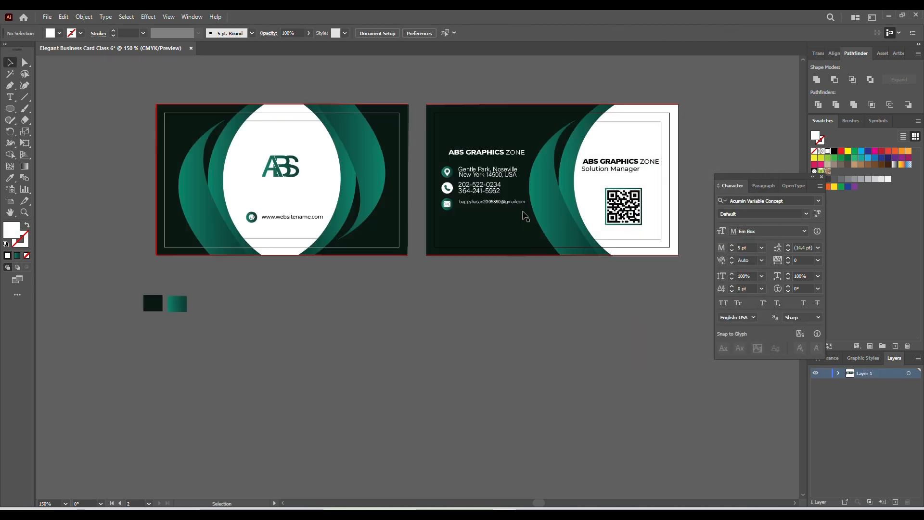
Delete the company name copy from the dark panel and leave isolation mode.
left_click(501, 152)
left_click(572, 286)
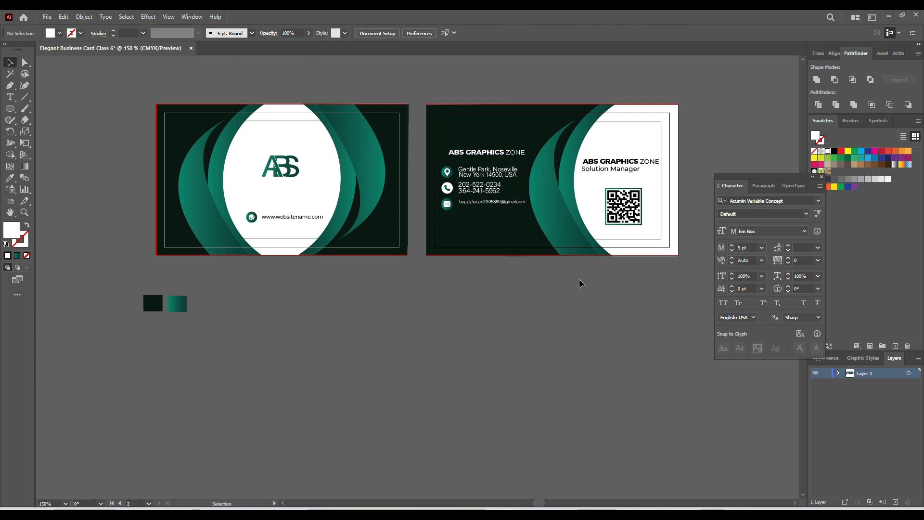
double_click(484, 158)
key("Delete")
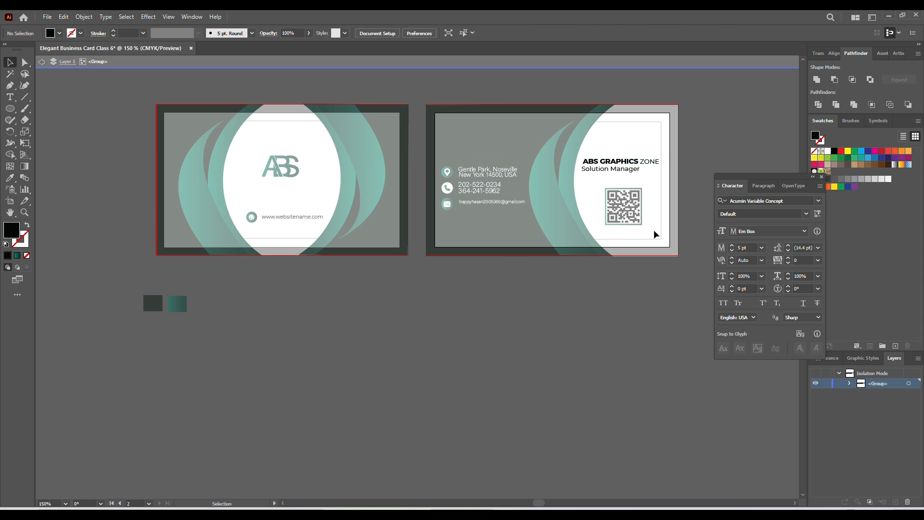
double_click(650, 331)
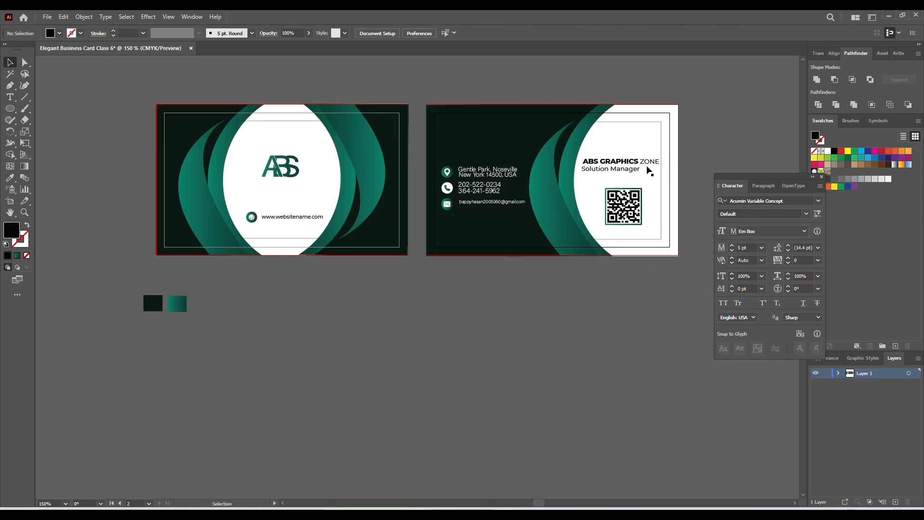
Duplicate the company name and job title together onto the dark panel above the contact details, undoing the separate shift of the name.
left_click(608, 163)
left_click_drag(615, 170, 484, 150)
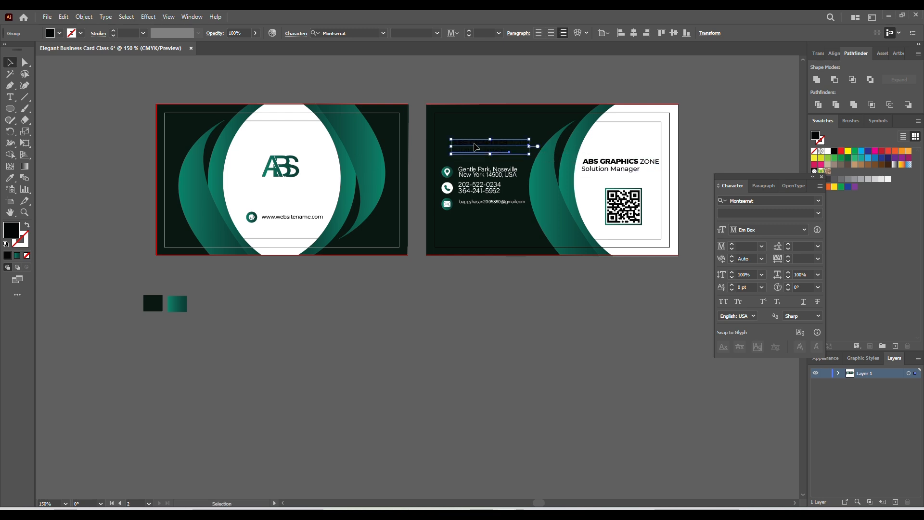
double_click(474, 146)
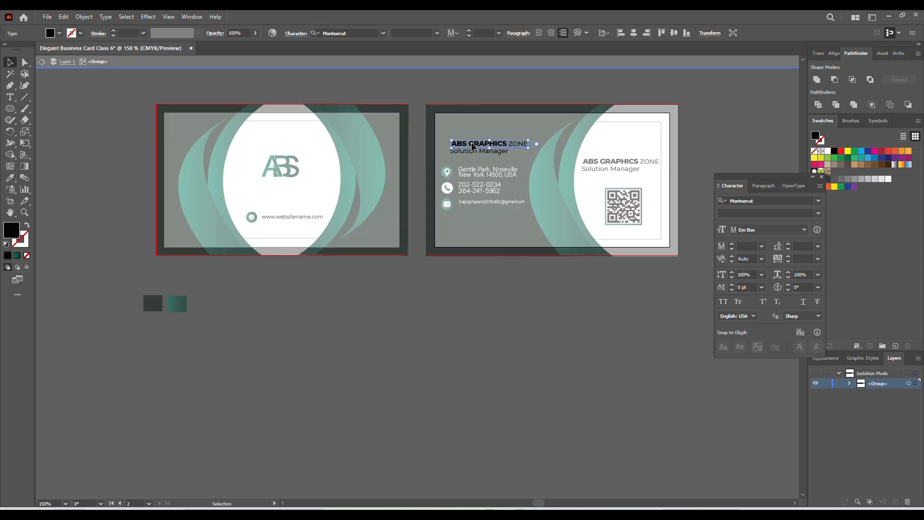
left_click_drag(470, 145, 466, 150)
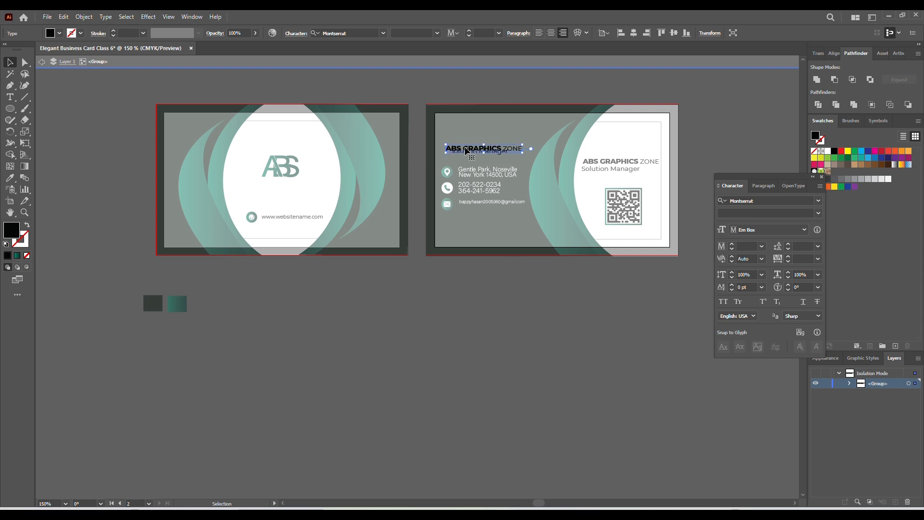
key("ctrl+z")
Recolor the copied company name on the dark panel to white (FFFFFF).
double_click(471, 144)
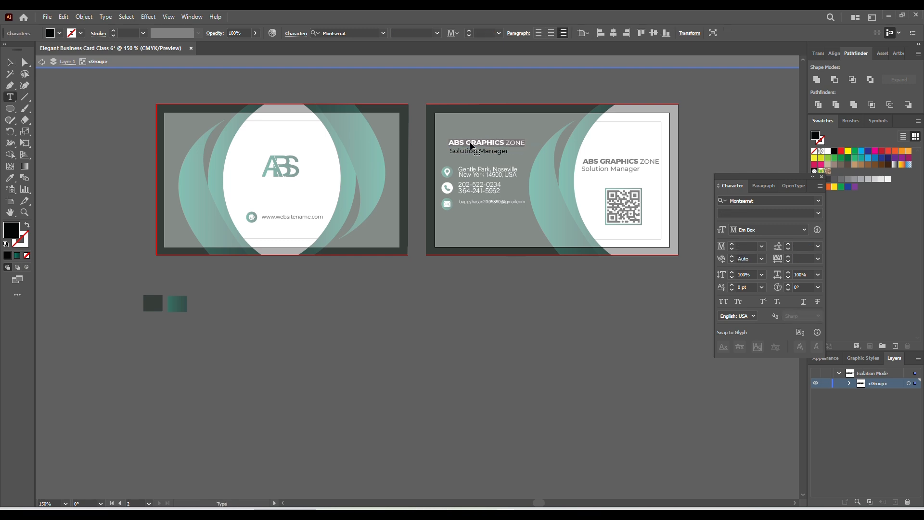
double_click(11, 229)
type("ffffff")
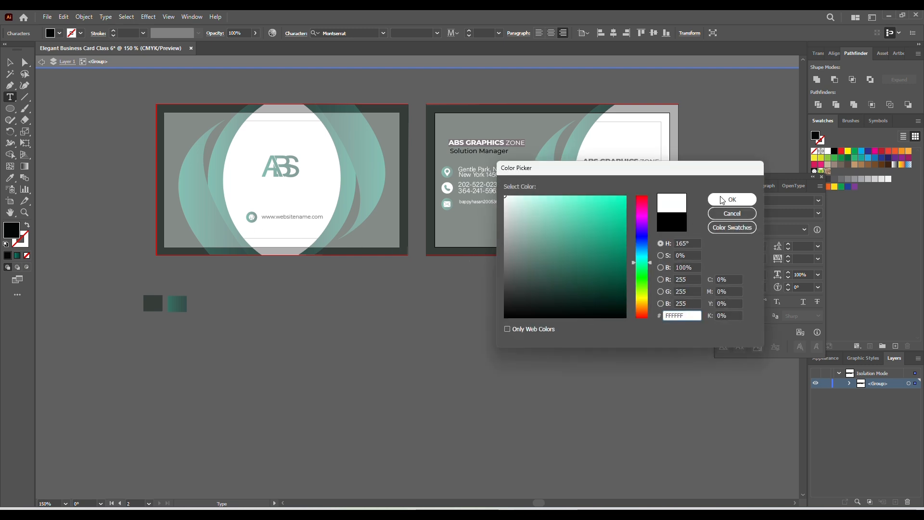
left_click(732, 199)
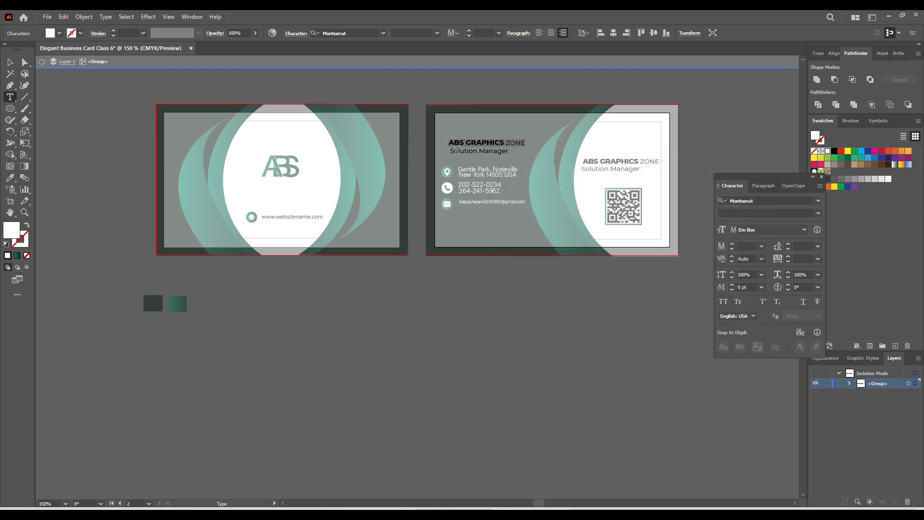
Recolor the copied Solution Manager text to white (FFFFFF), leave isolation mode and close the Character panel.
left_click_drag(451, 150, 482, 152)
left_click(481, 154)
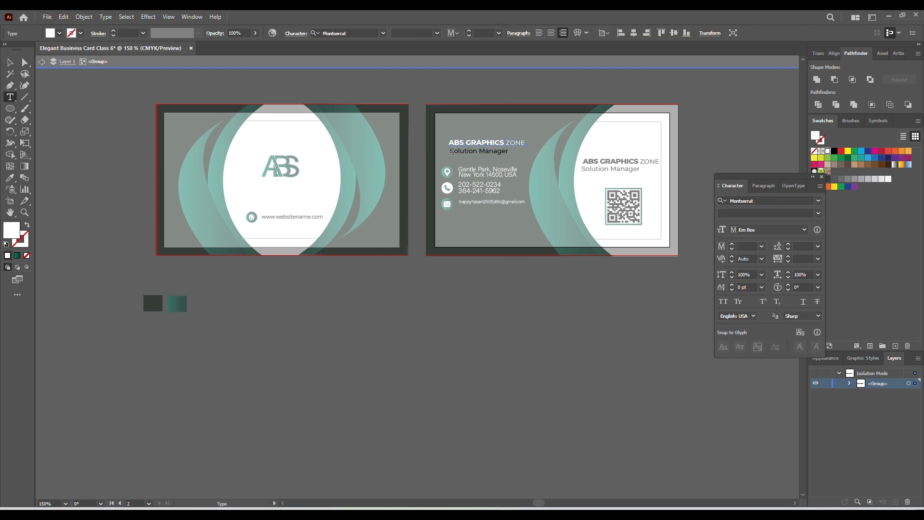
left_click_drag(451, 150, 529, 150)
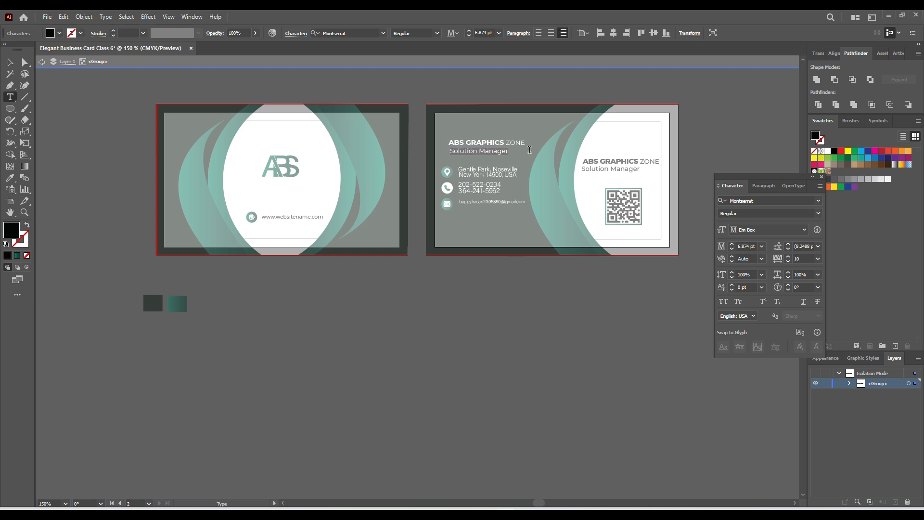
double_click(21, 229)
type("ffffff")
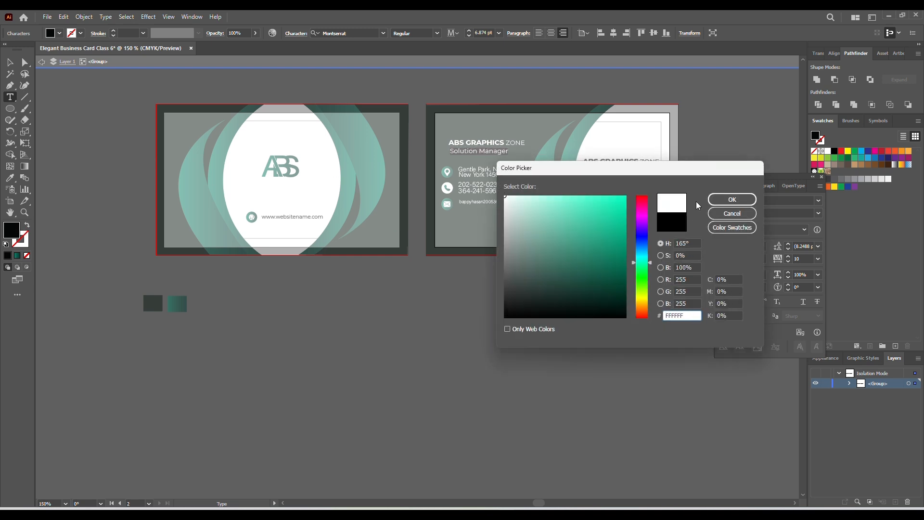
left_click(731, 199)
key("Escape")
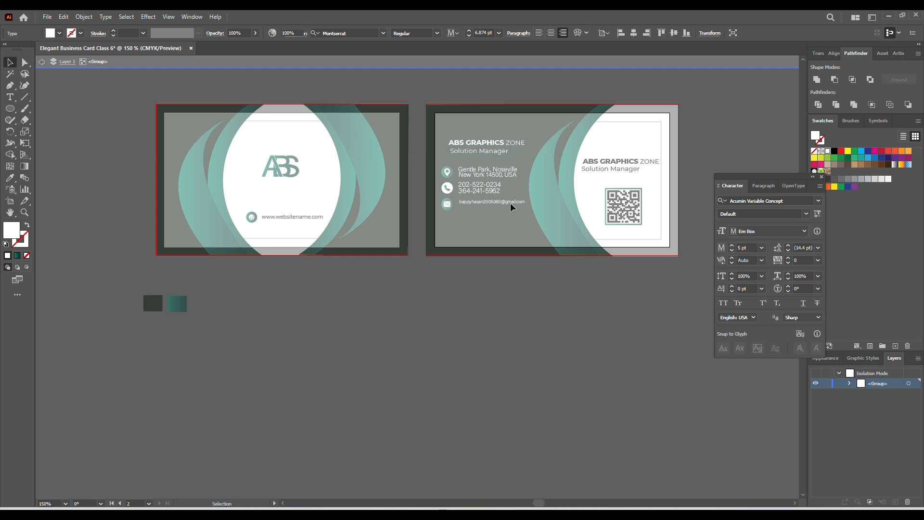
double_click(539, 298)
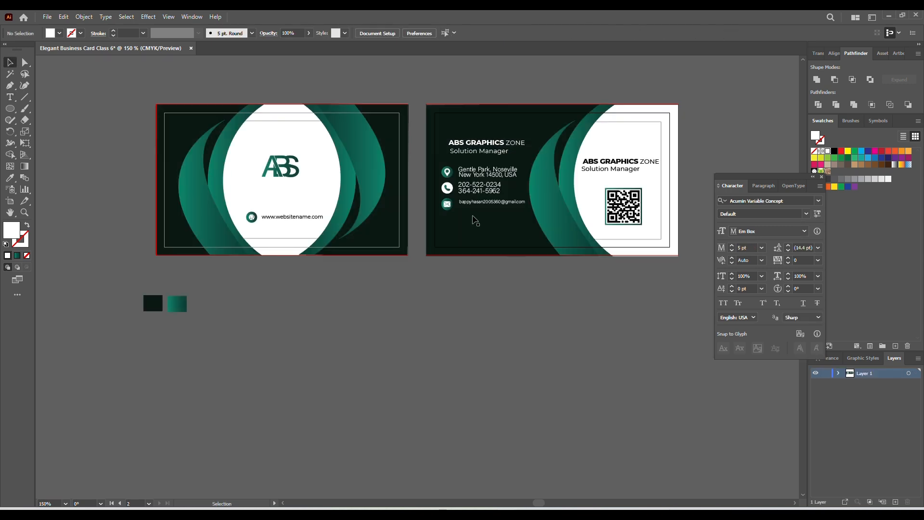
left_click(821, 178)
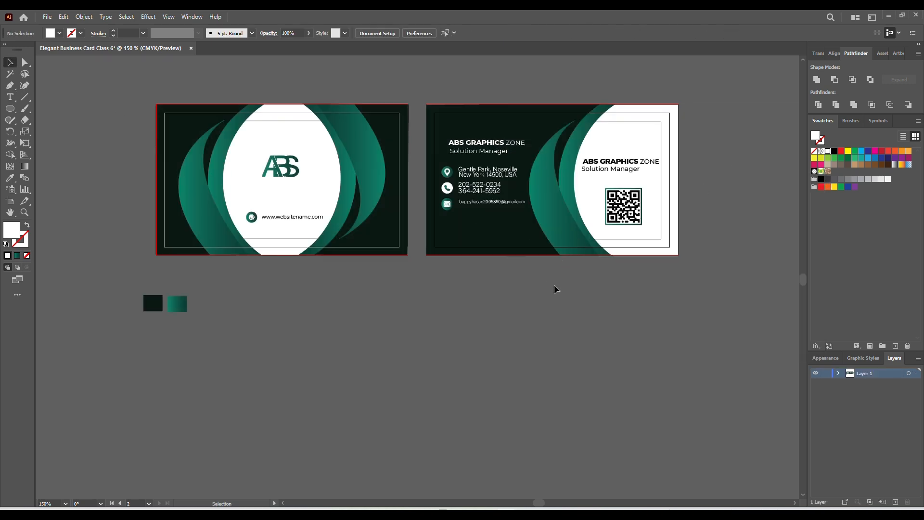
left_click(14, 73)
left_click(190, 48)
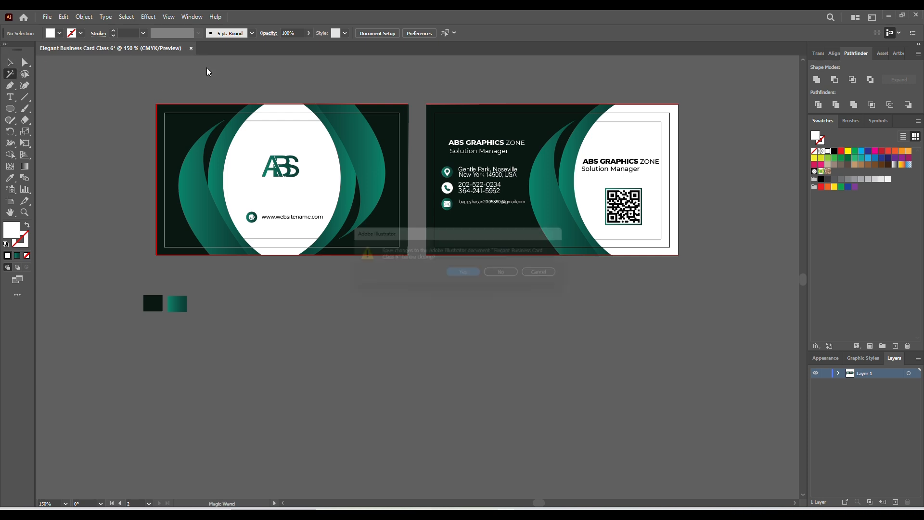
left_click(553, 277)
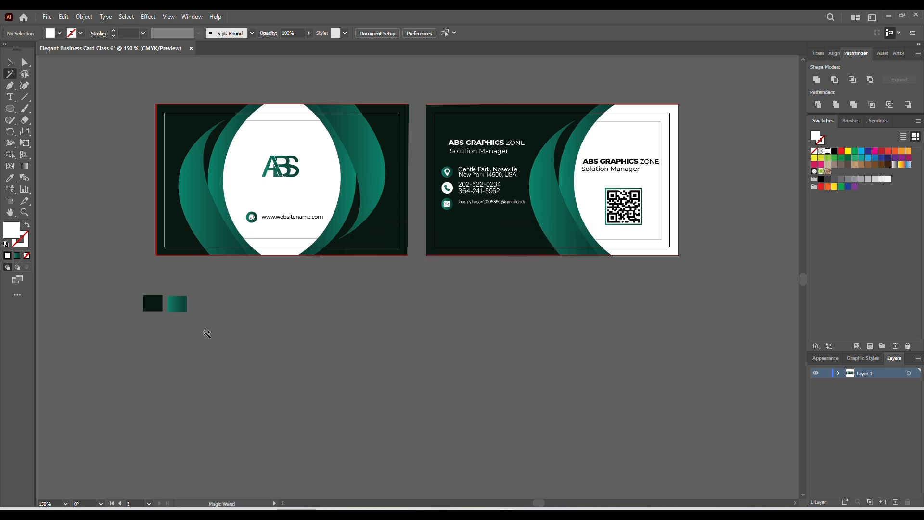
Delete the dark and green gradient sample squares below the first card.
left_click(10, 62)
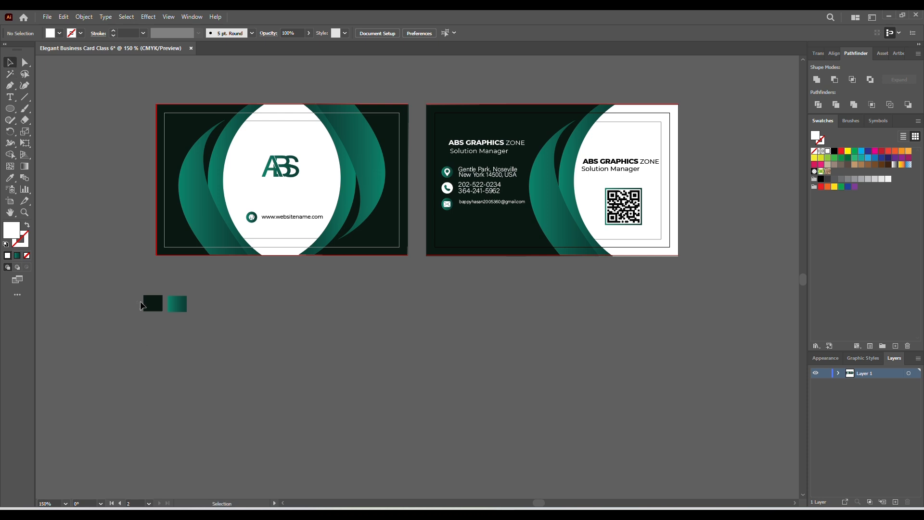
left_click_drag(137, 301, 232, 356)
key("Delete")
left_click_drag(416, 351, 399, 432)
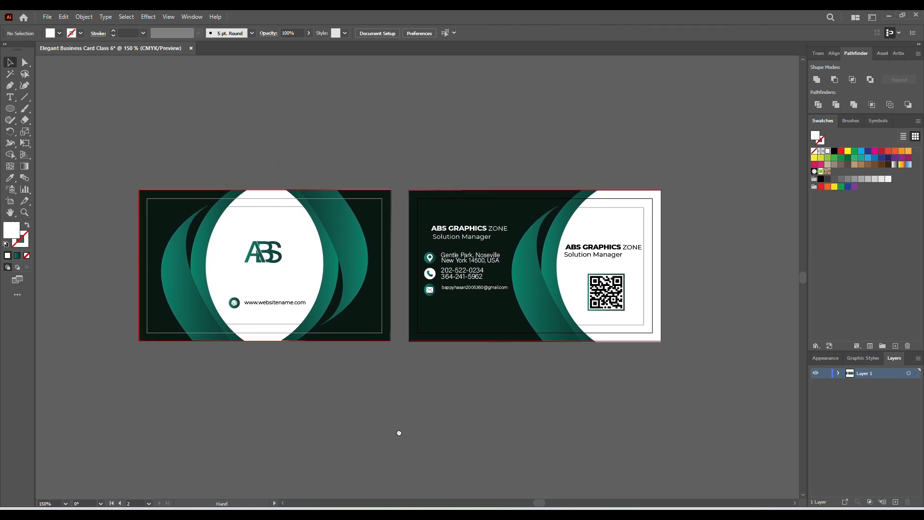